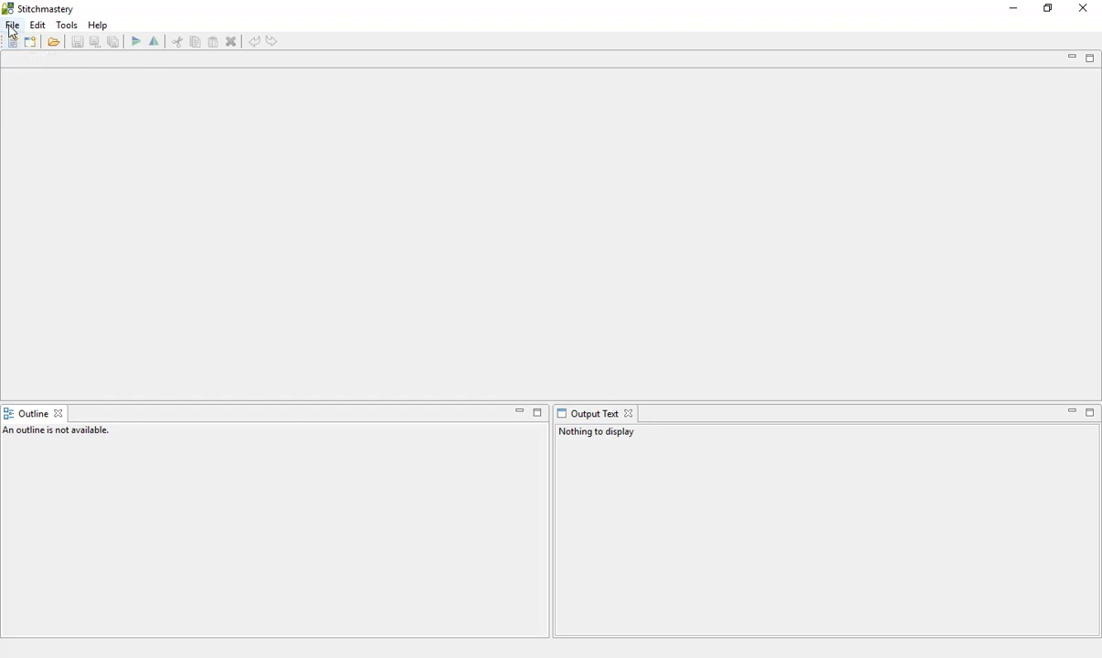
- Create written instructions file 'Text input number 1' titled 'New chart with text input'
left_click(12, 25)
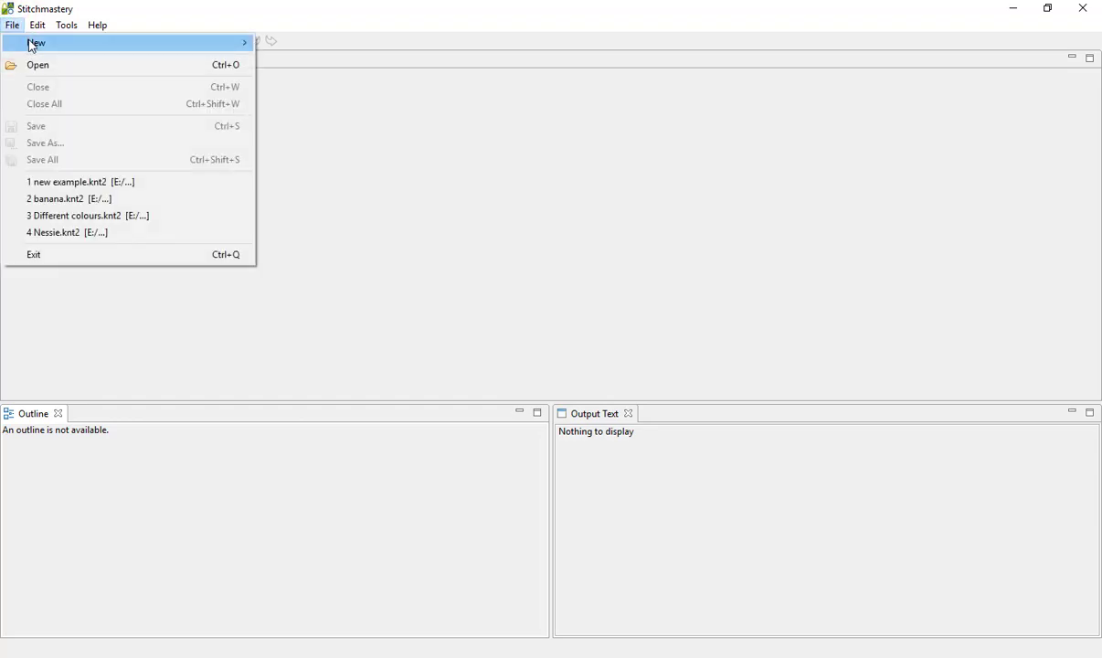
mouse_move(36, 43)
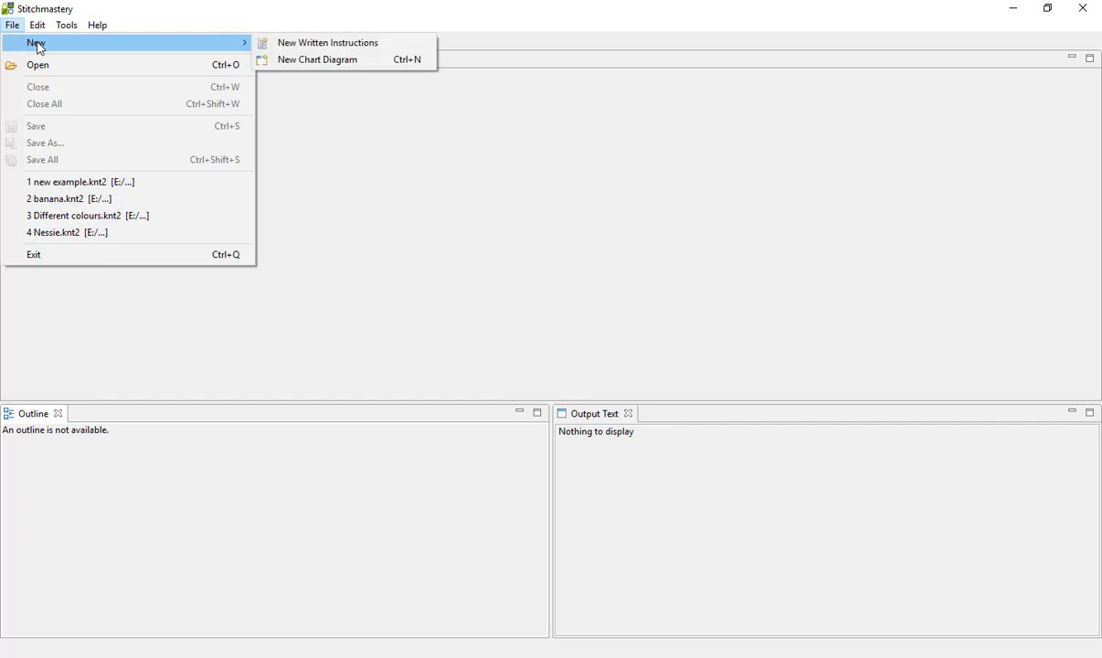
left_click(299, 46)
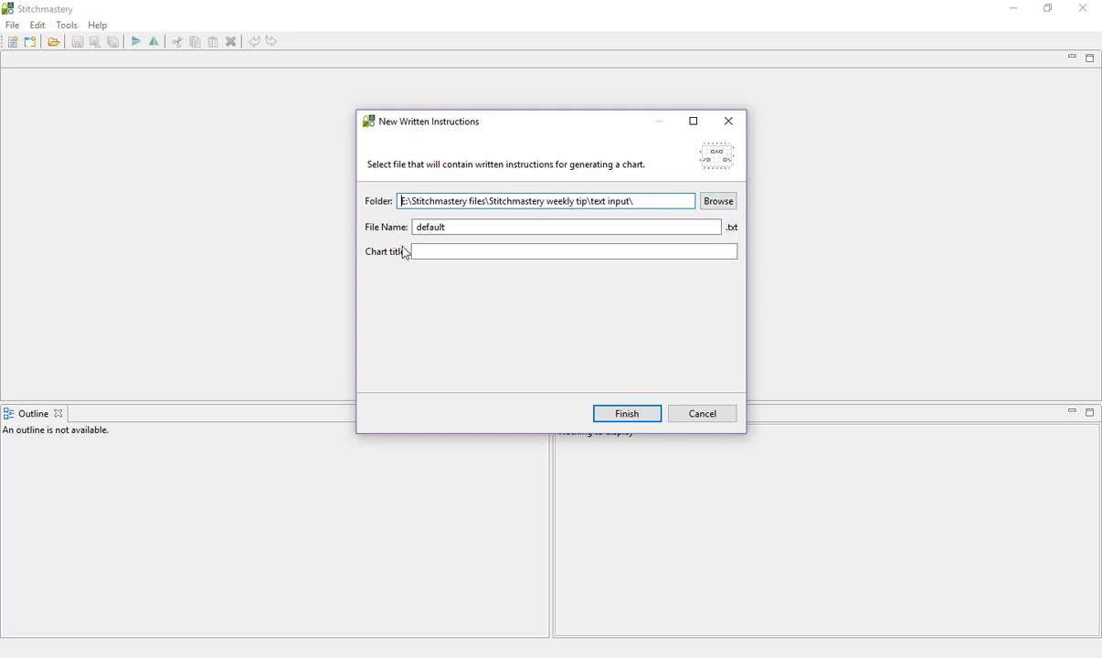
double_click(457, 227)
type("Text inp")
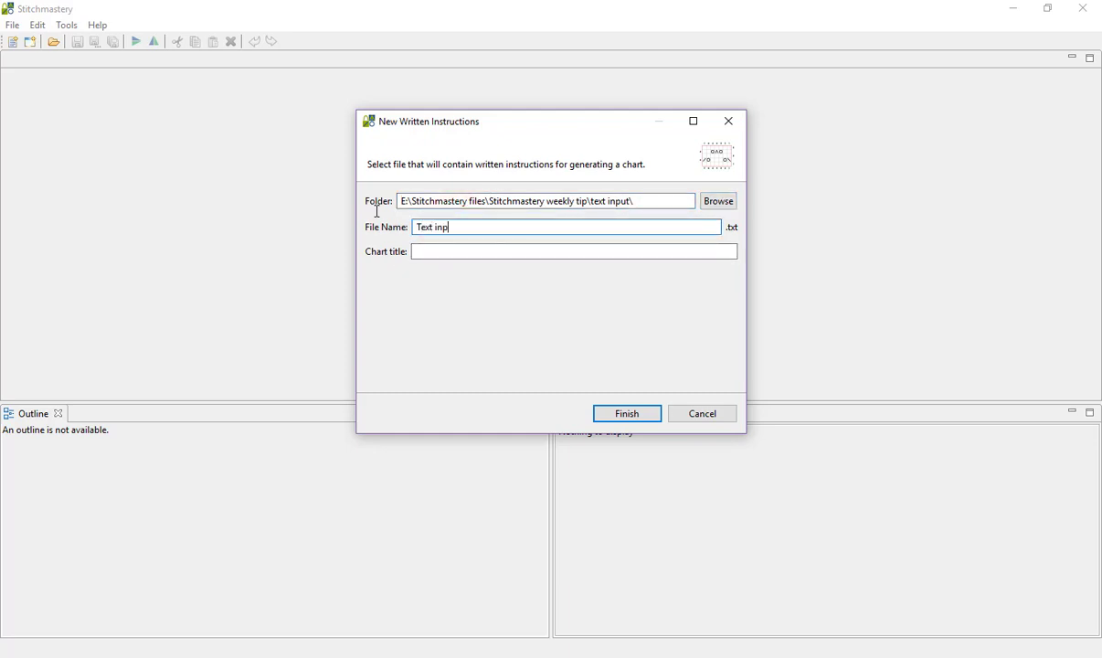
type("ut number 1")
key("Tab")
type("New chart with ")
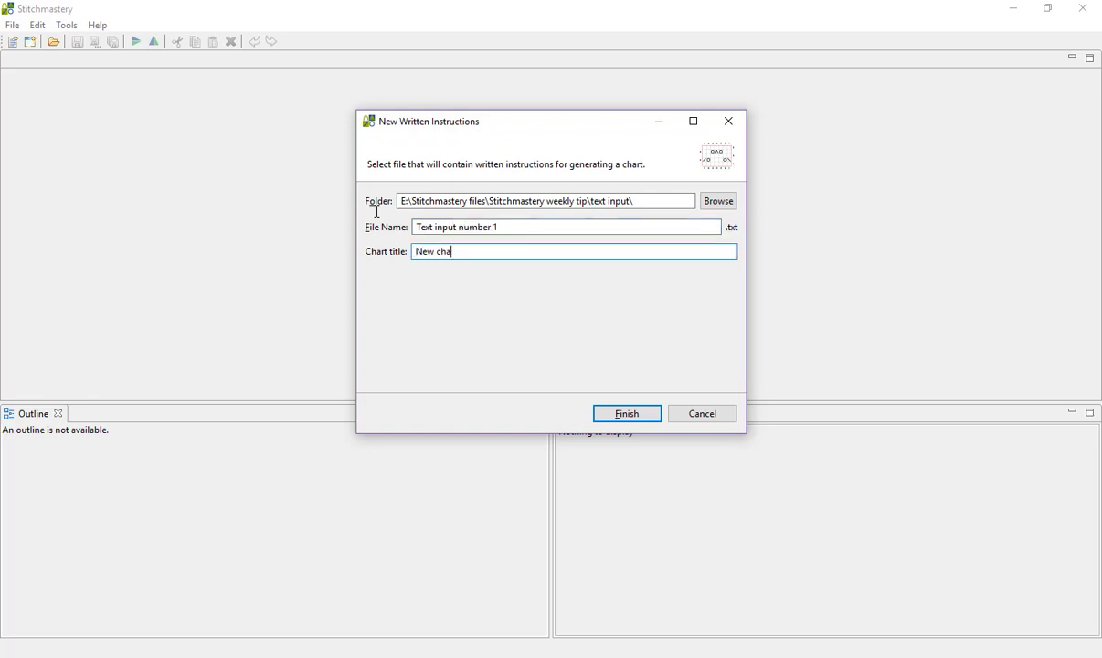
type("text input")
left_click(601, 414)
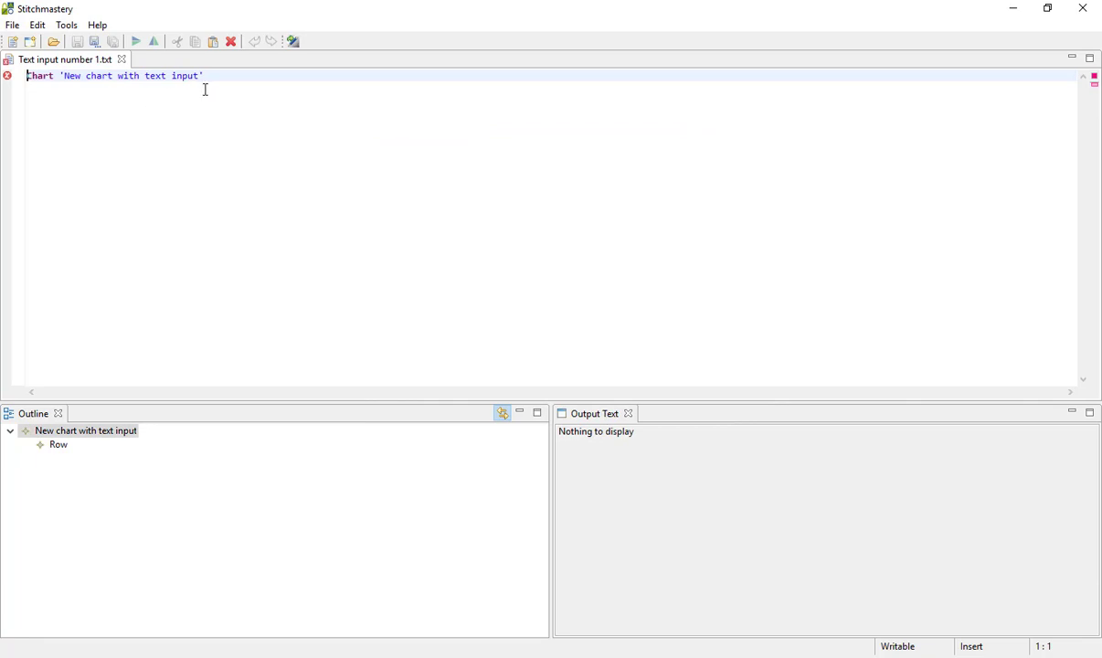
- Add a blank line after the Chart 'New chart with text input' line
left_click(212, 81)
key("Return")
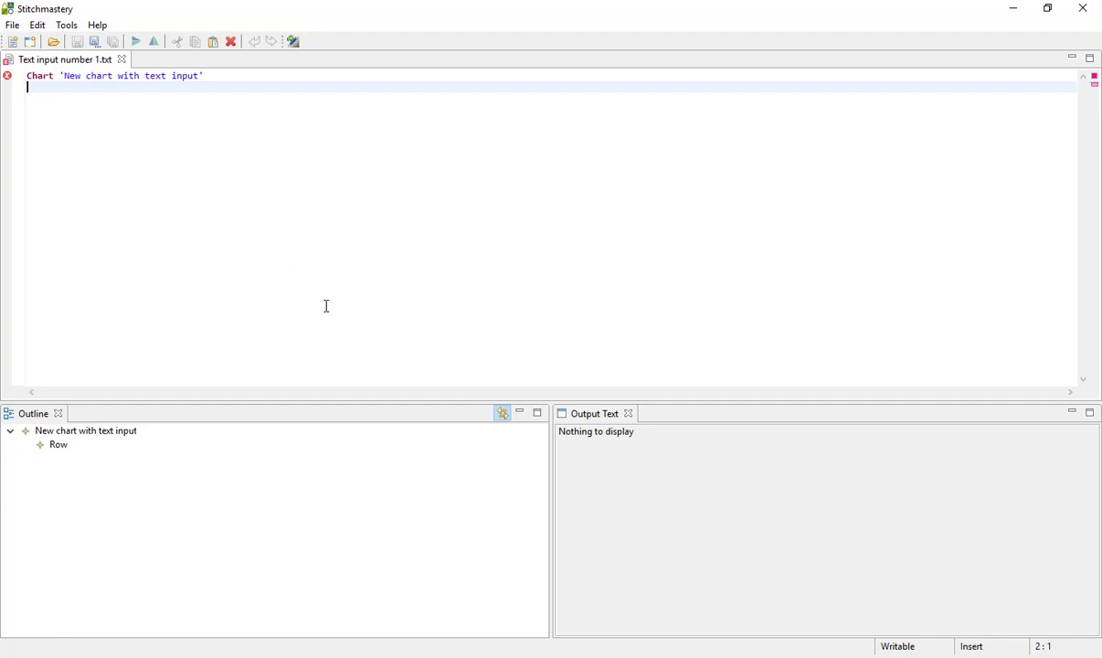
- Copy Row 1 through Row 12 from Notepad and paste them below the Chart line
key("alt+Tab")
left_click_drag(314, 351, 149, 199)
key("ctrl+c")
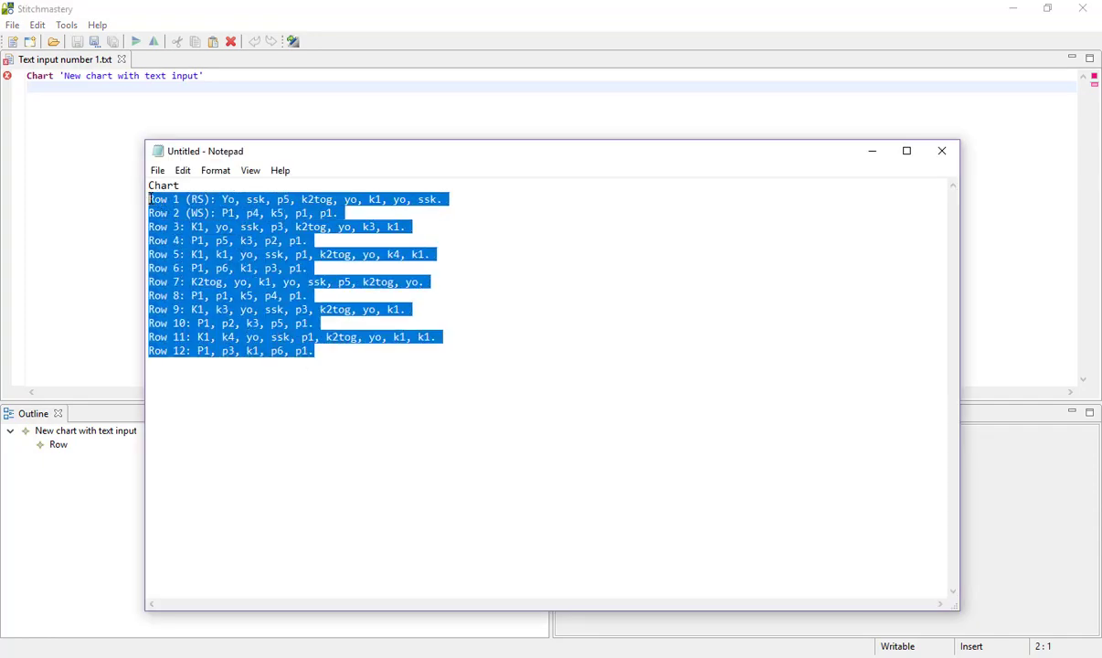
left_click(875, 153)
key("ctrl+v")
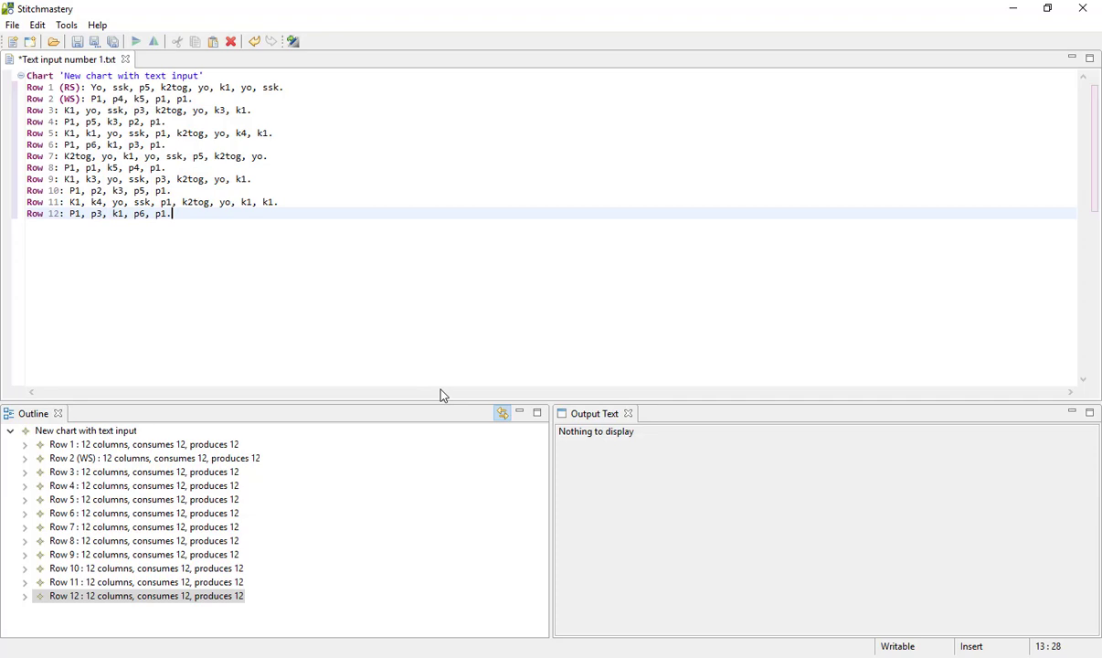
- Turn on Link with Editor in the Outline view
left_click(502, 418)
left_click(498, 416)
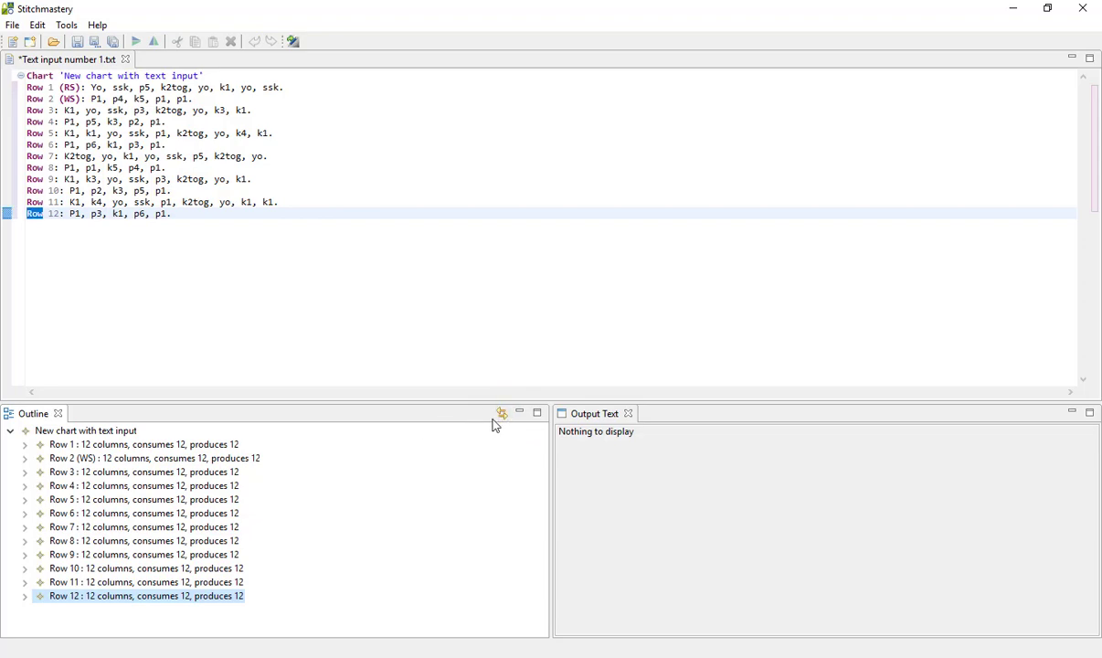
left_click(500, 418)
- Expand Row 5 in the outline and locate its ssk and p1 stitches in the text
left_click(107, 160)
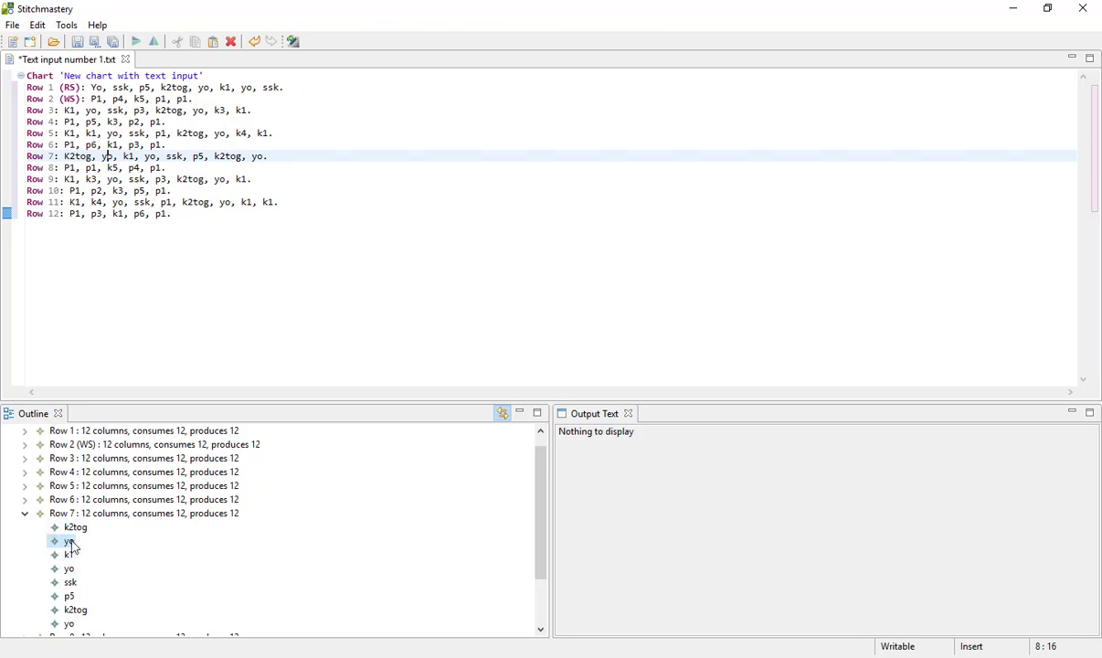
left_click(100, 492)
left_click(25, 485)
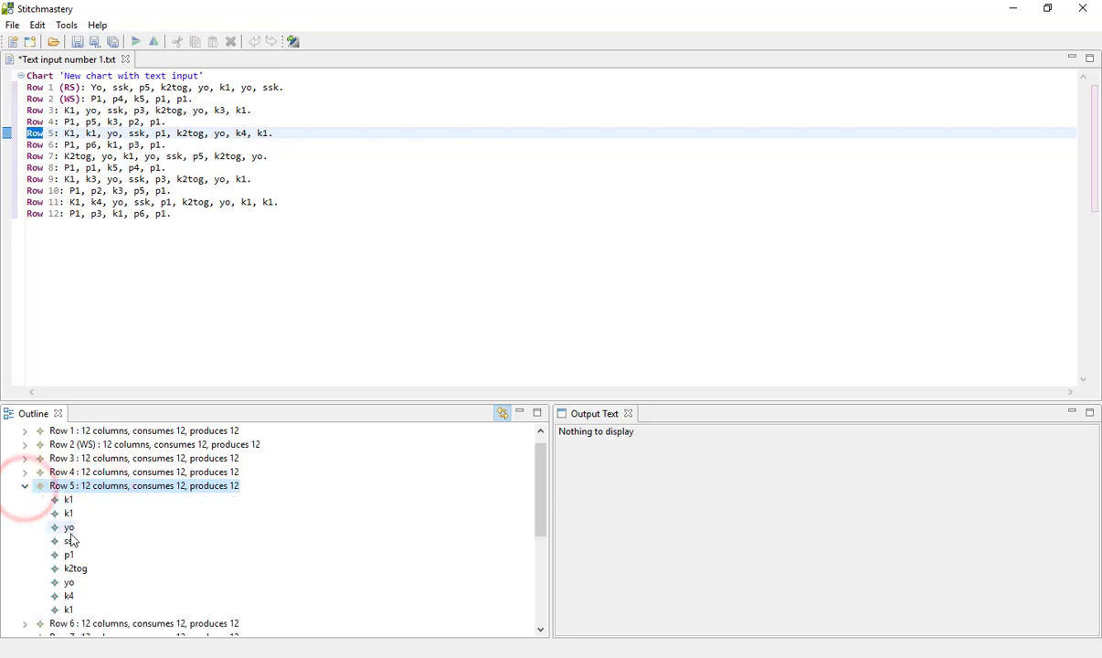
left_click(70, 540)
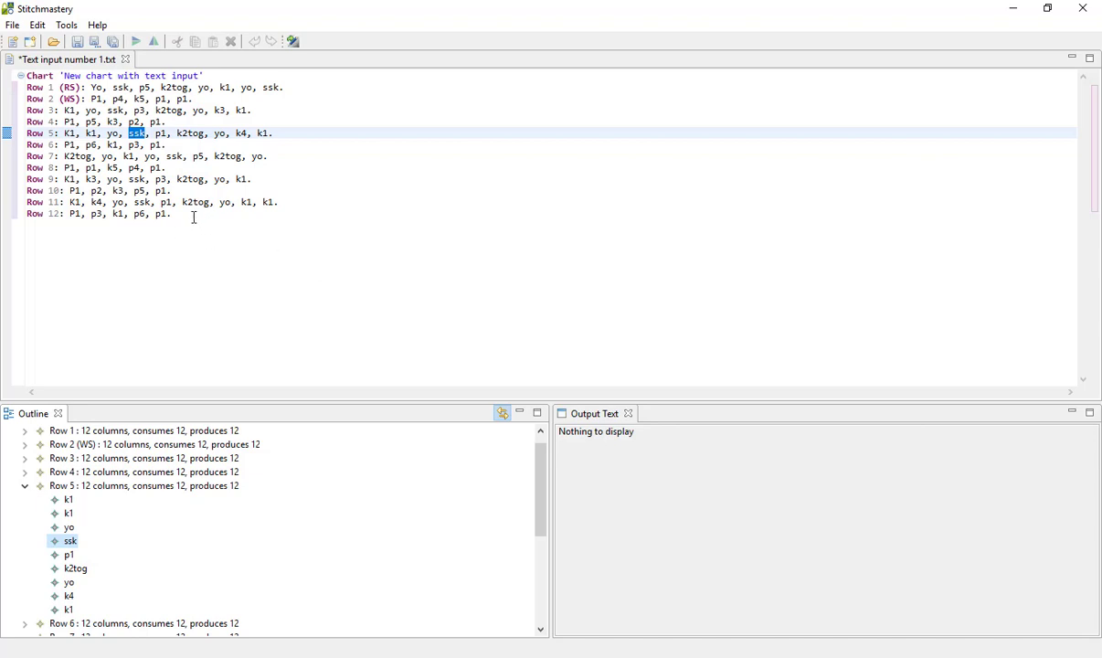
left_click(159, 134)
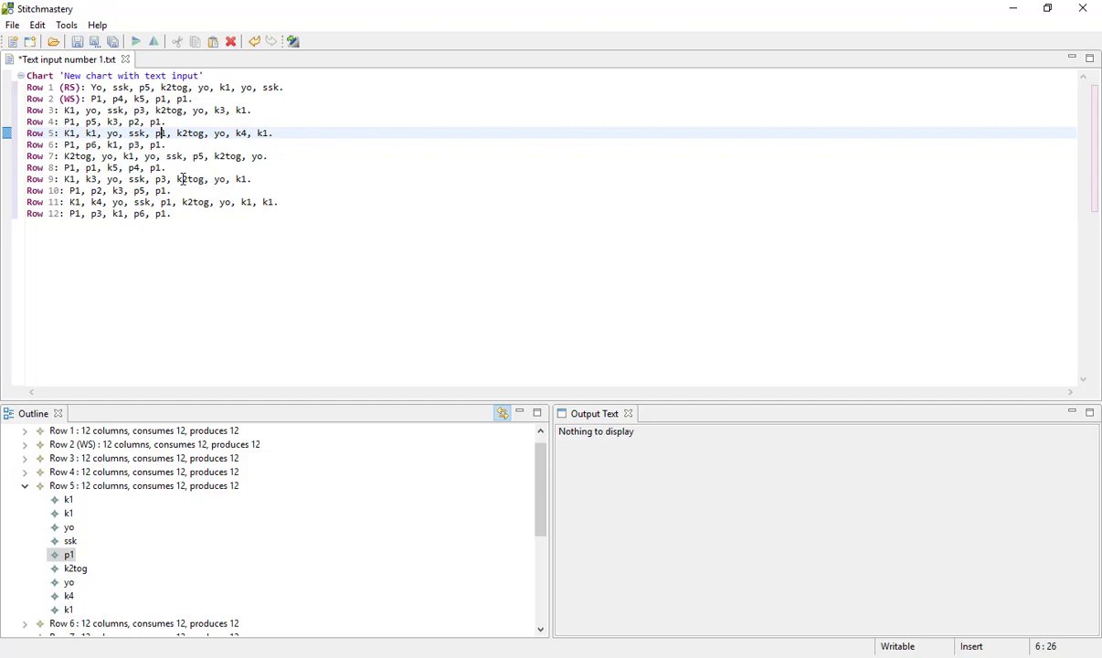
- Change Row 5's p1 to pu1 and read the 'Couldn't find stitch pu1' error
type("u")
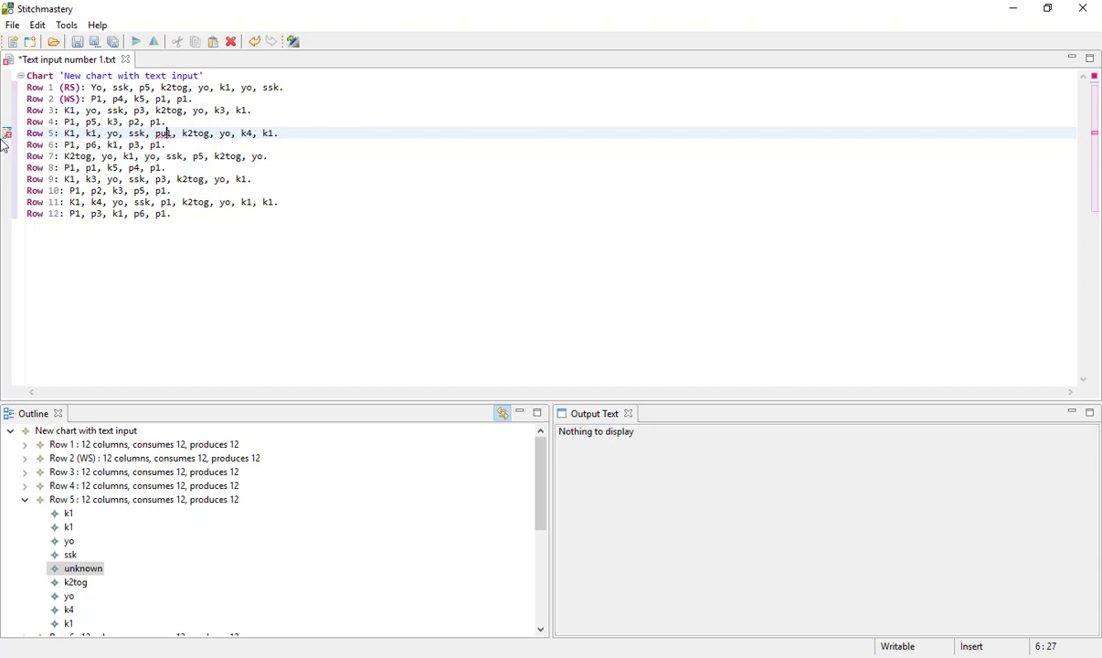
mouse_move(7, 139)
mouse_move(163, 135)
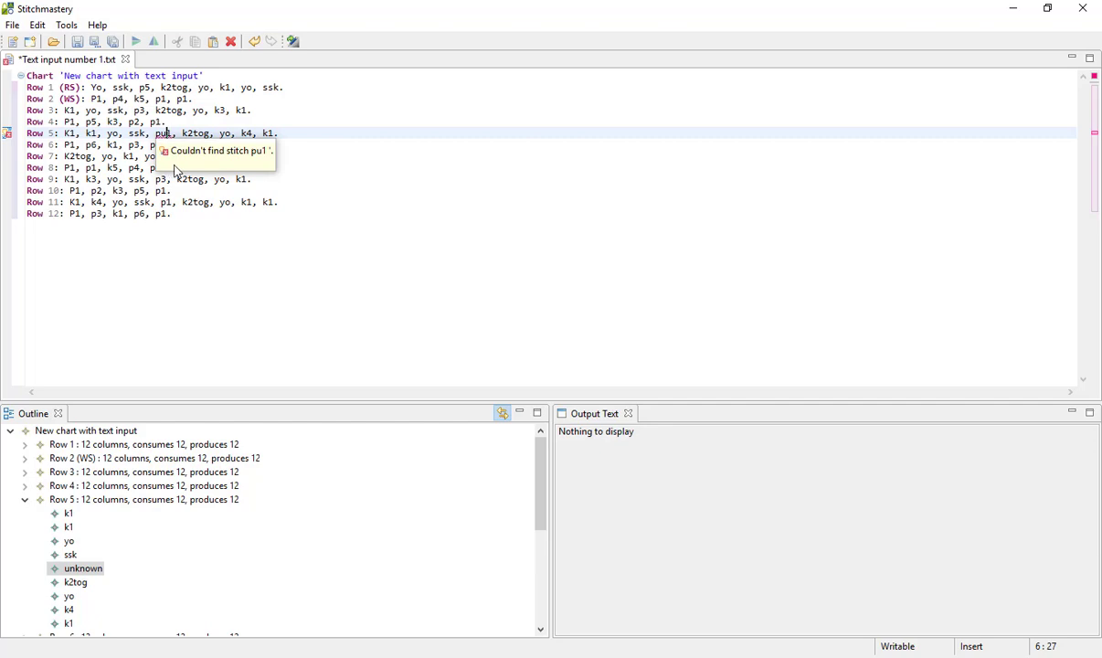
- Delete the misspelt pu1 stitch from Row 5 and check the resulting error
double_click(170, 134)
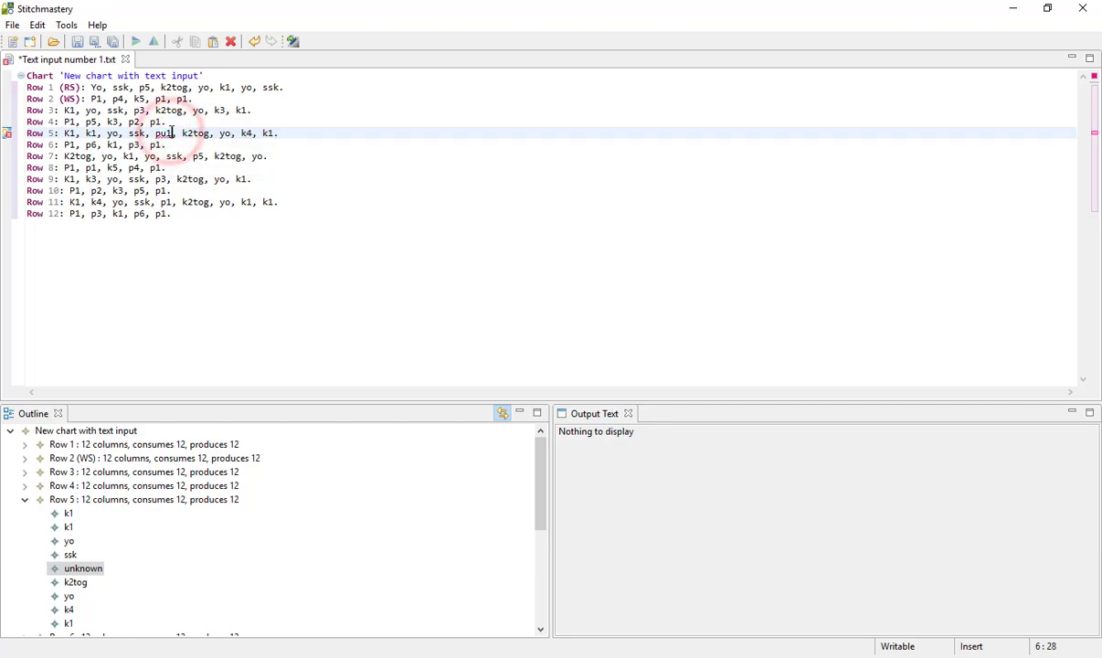
key("Delete")
key("Delete")
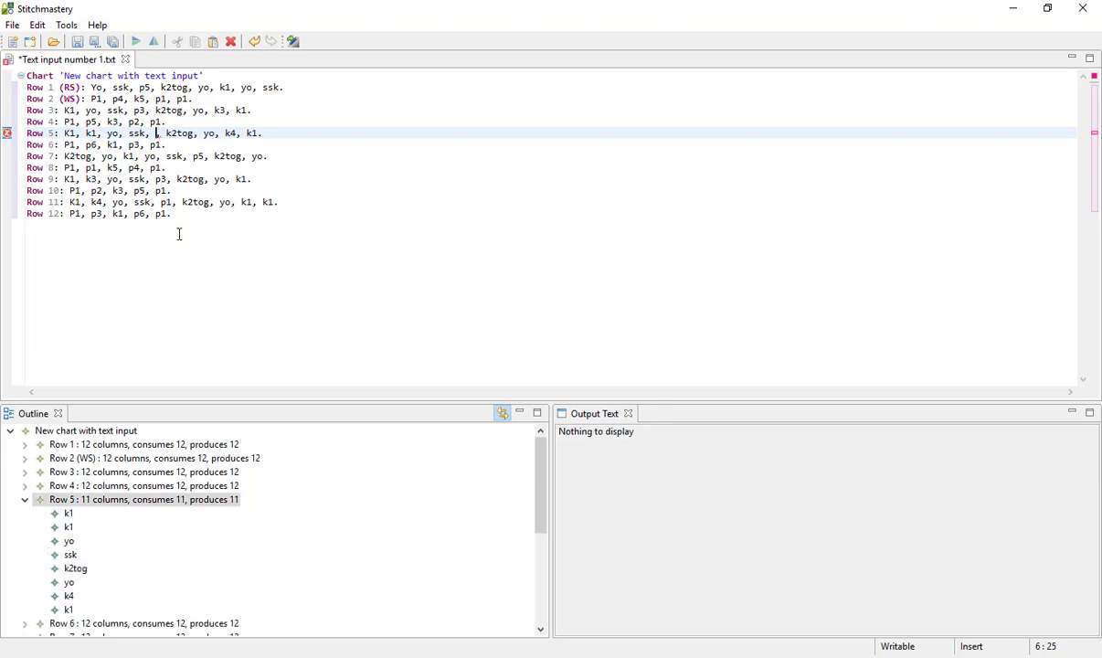
left_click(187, 235)
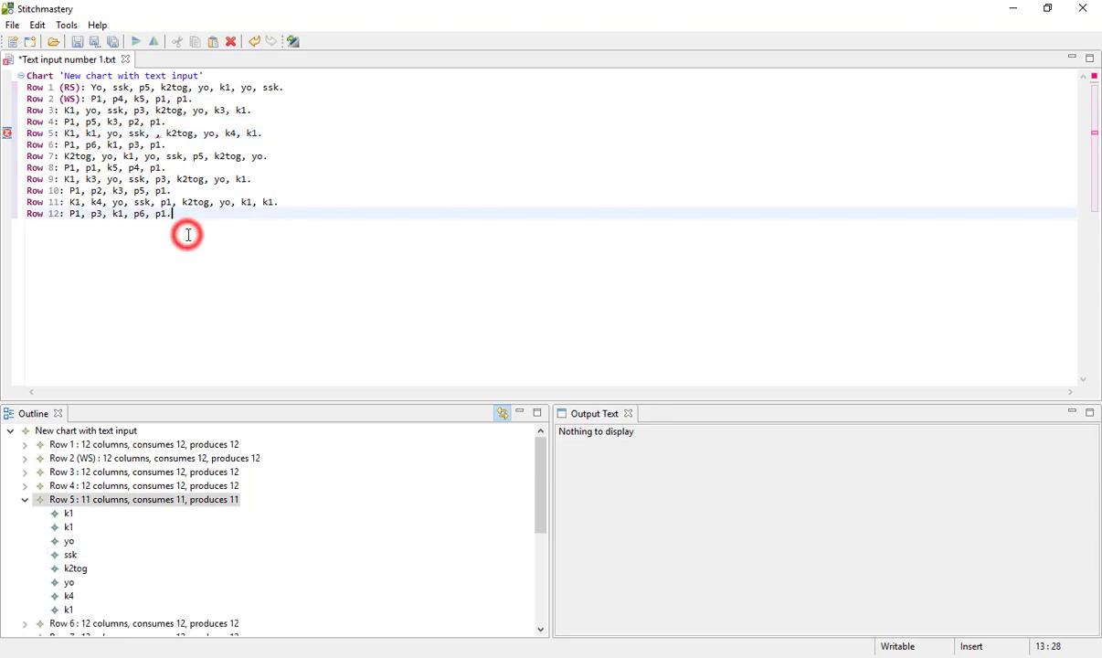
left_click(10, 135)
mouse_move(9, 134)
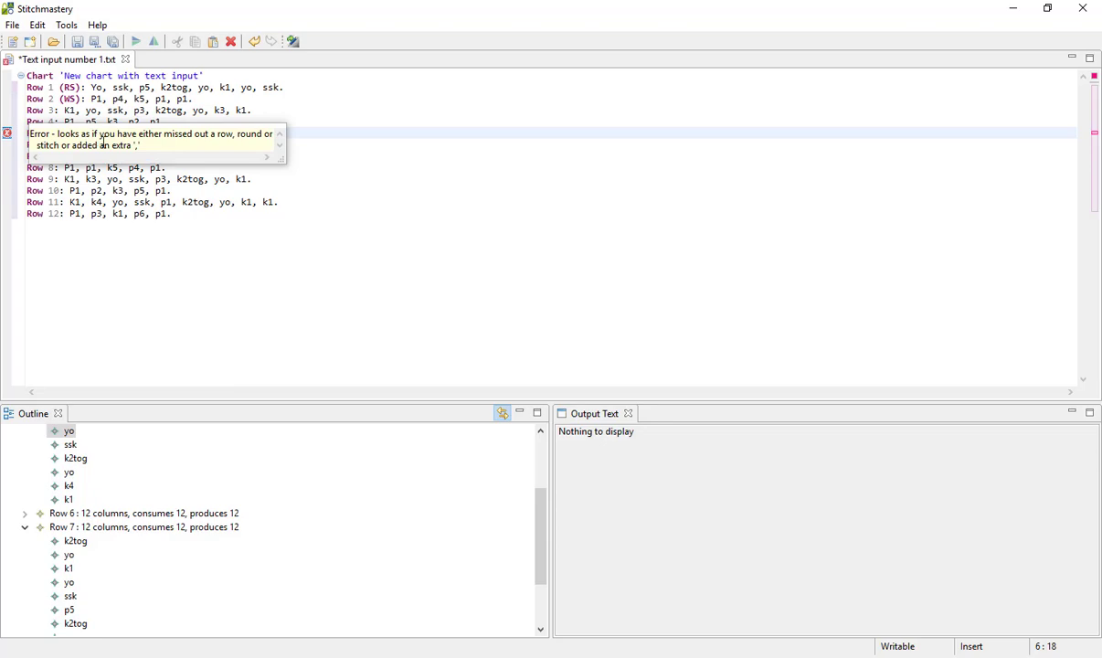
- Type p1 after ssk in Row 5, restoring 12 columns
left_click(293, 201)
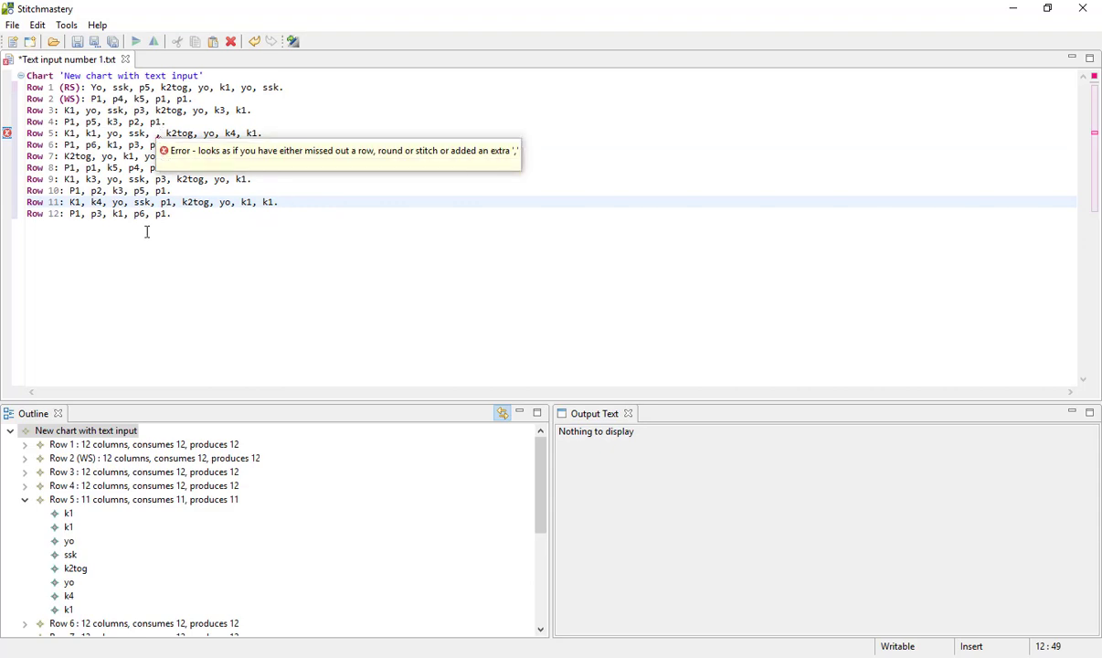
left_click(68, 133)
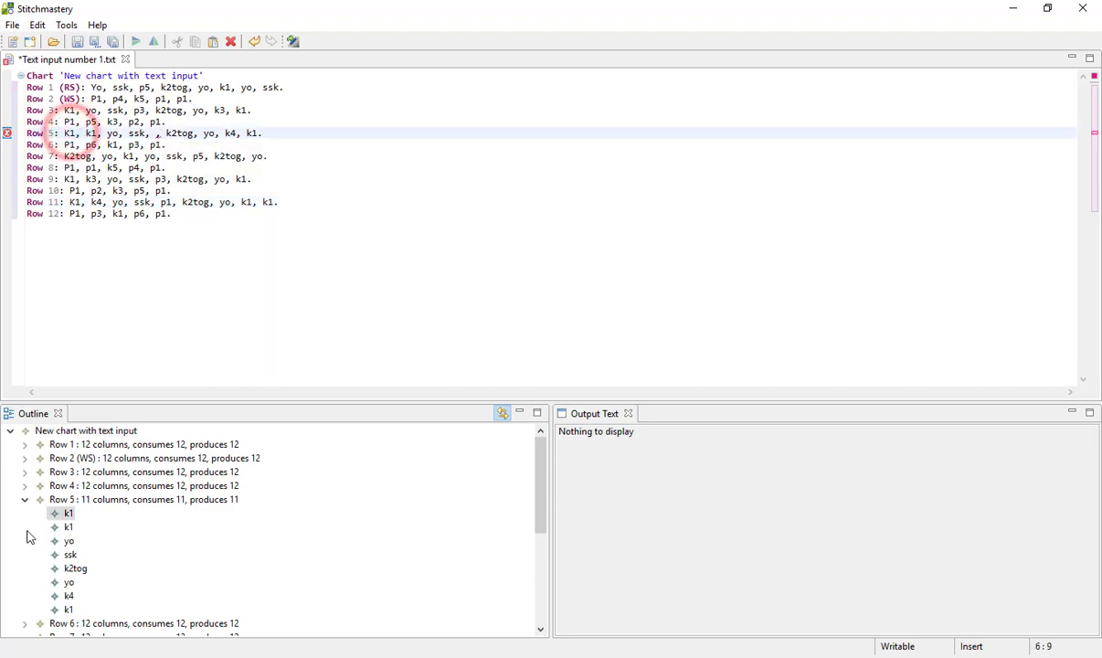
left_click(25, 499)
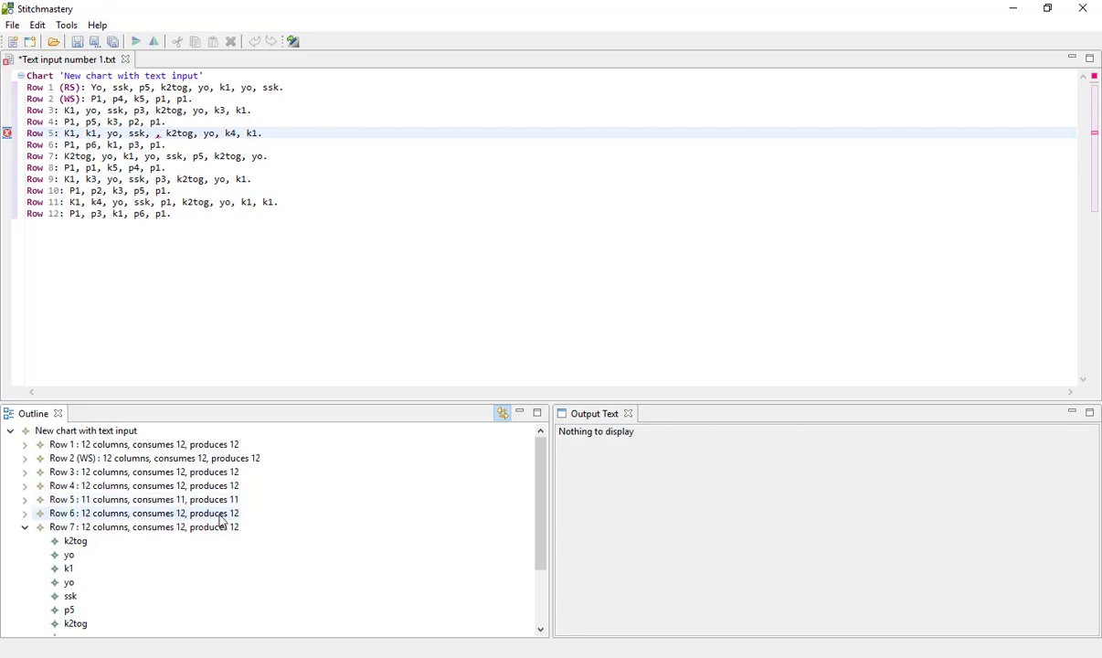
left_click(155, 134)
type("p1")
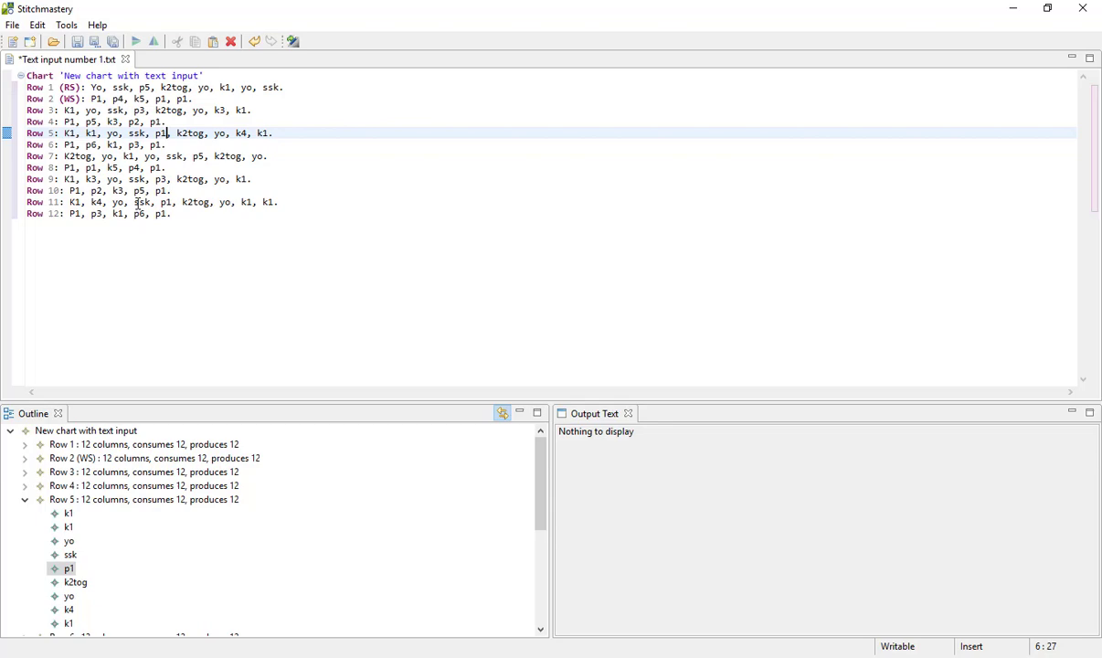
left_click(190, 217)
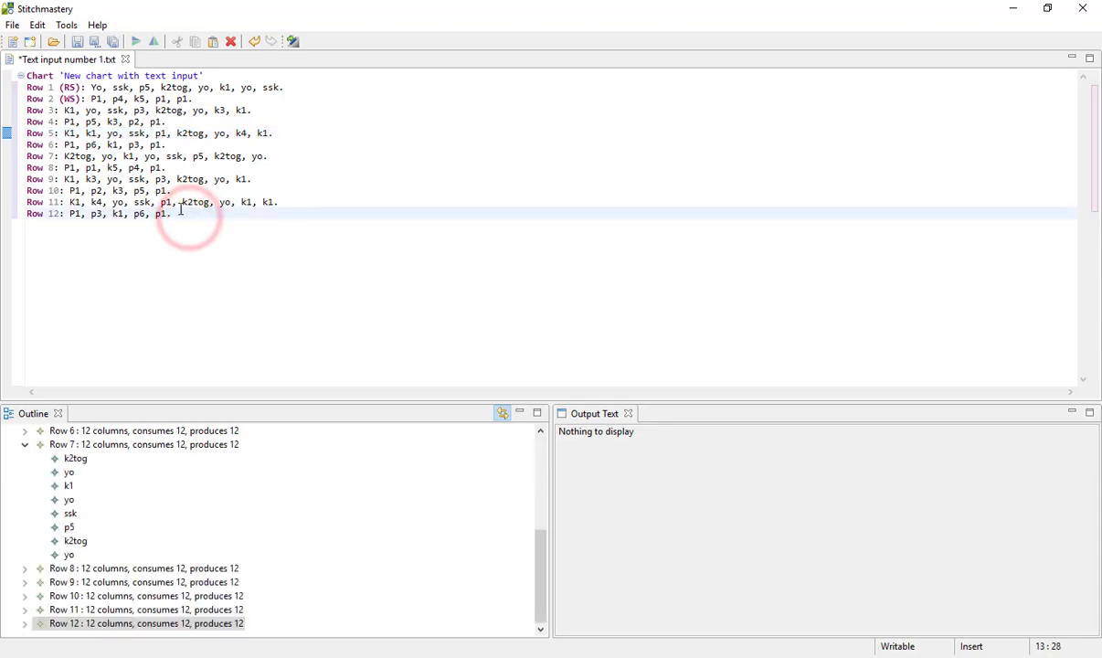
left_click(184, 156)
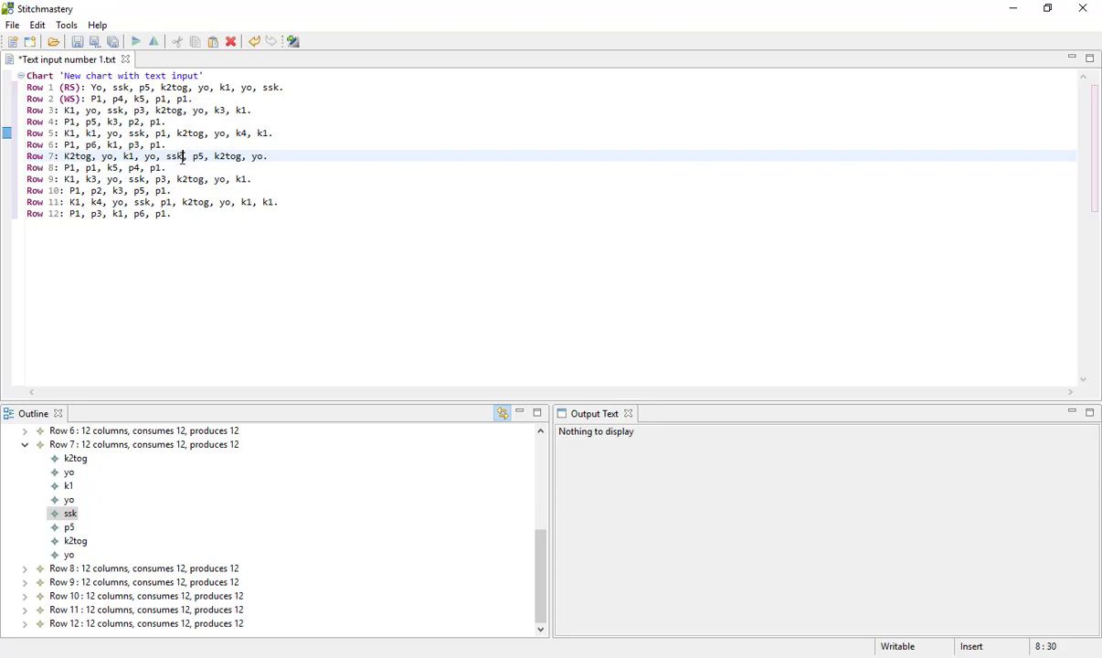
key("BackSpace")
key("BackSpace")
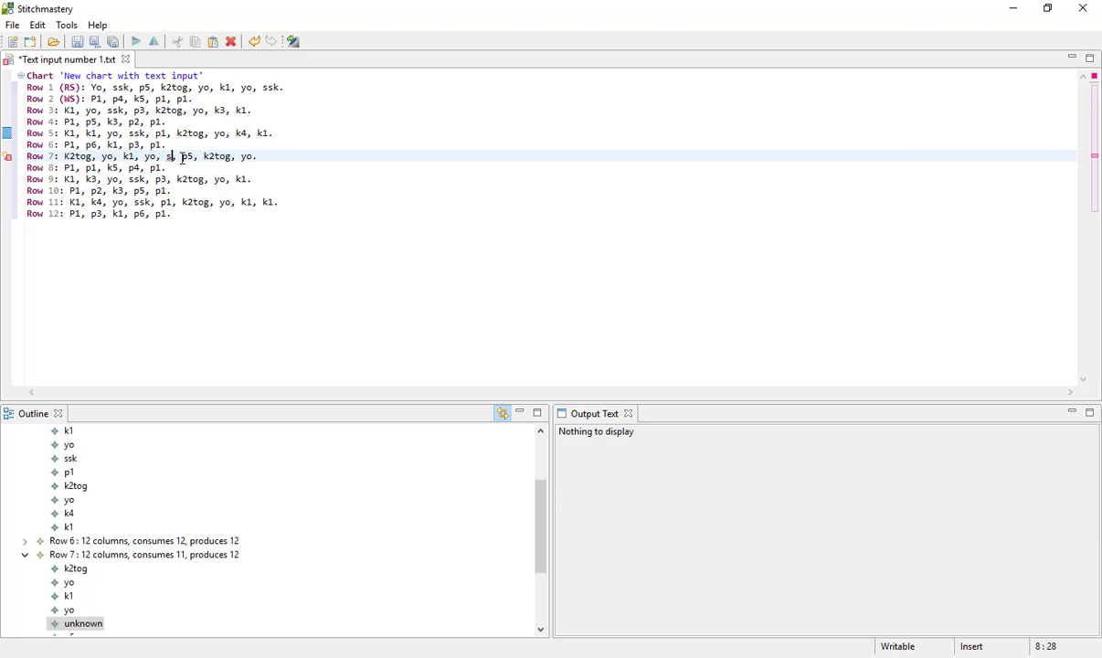
key("ctrl+space")
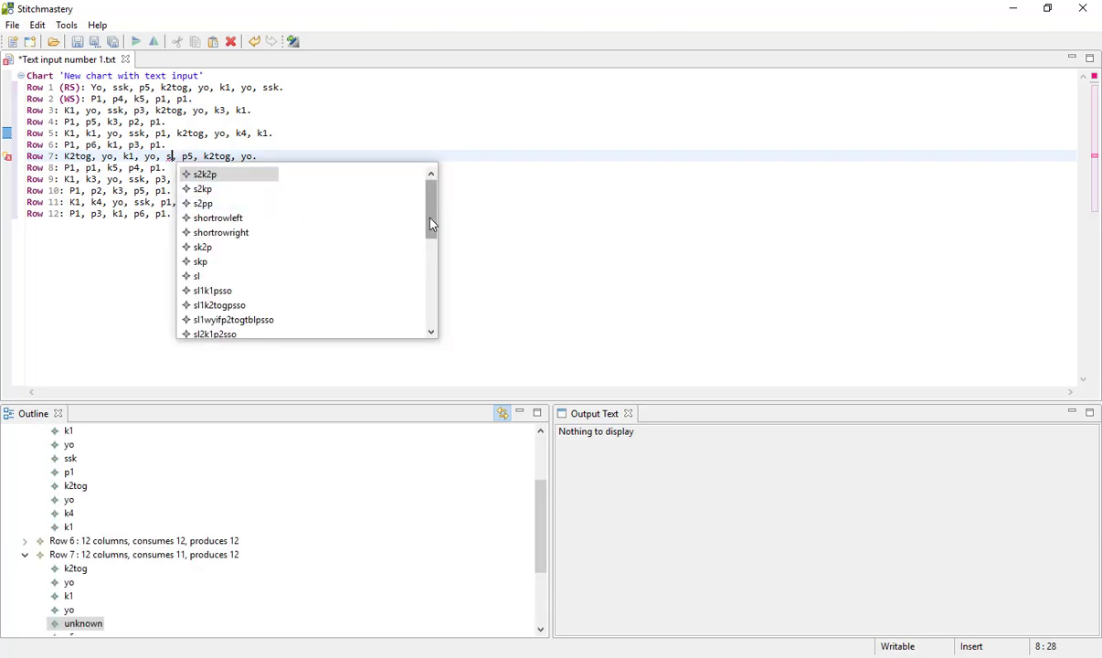
mouse_move(430, 219)
left_mouse_down()
mouse_move(430, 324)
mouse_move(433, 208)
mouse_move(422, 322)
left_mouse_up()
left_click(197, 248)
key("Return")
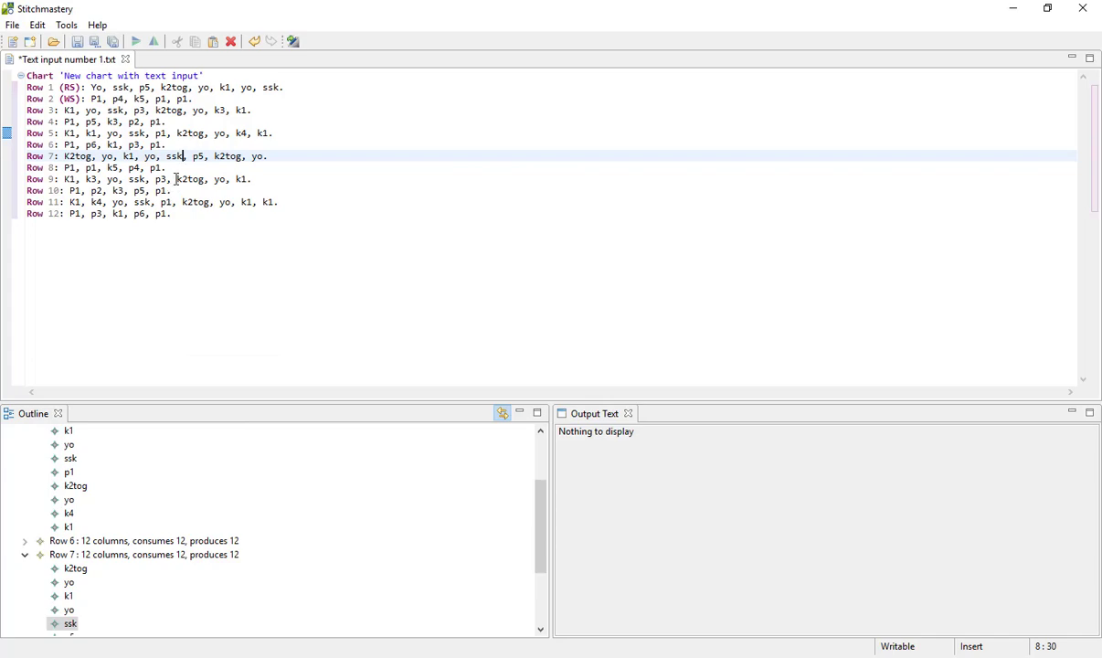
left_click(187, 219)
left_click(171, 155)
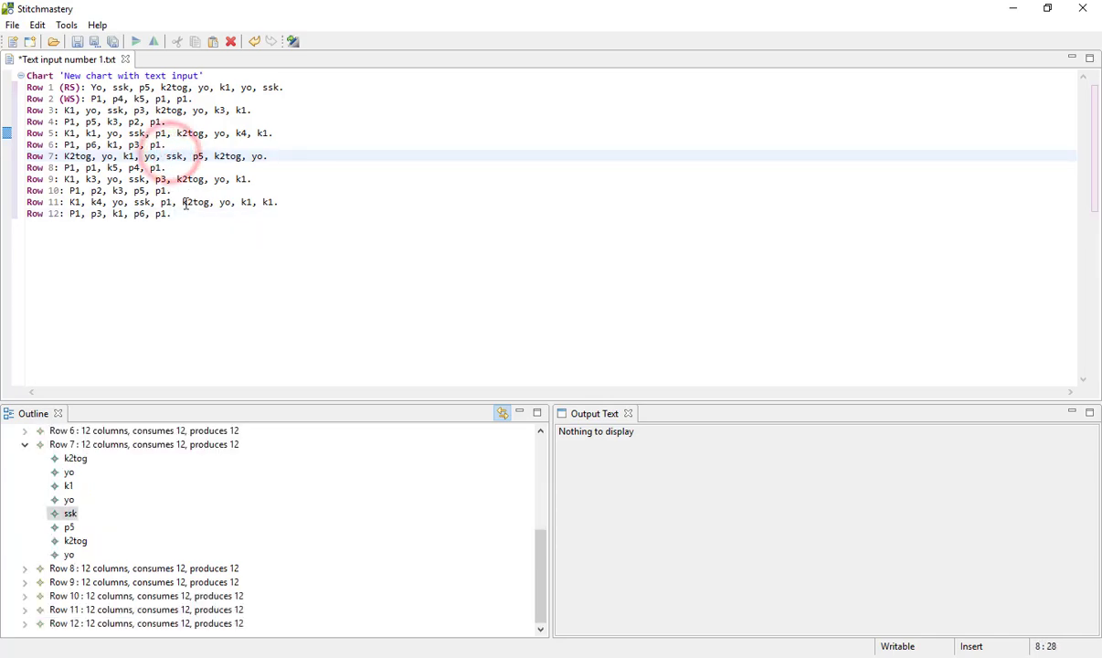
left_click(167, 156)
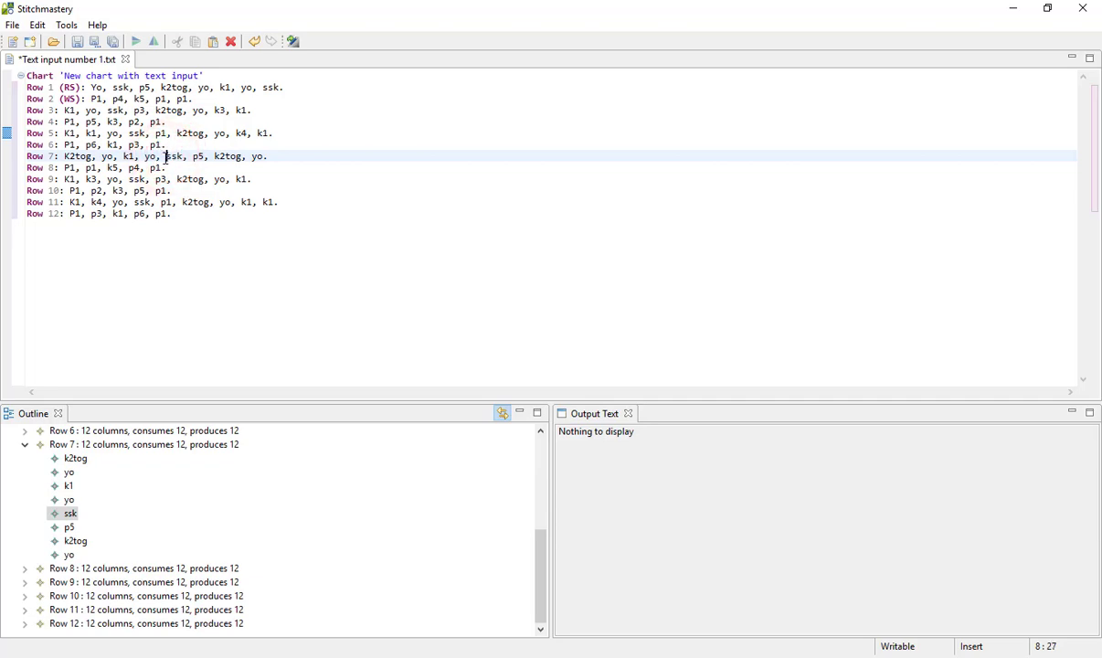
left_click(137, 200)
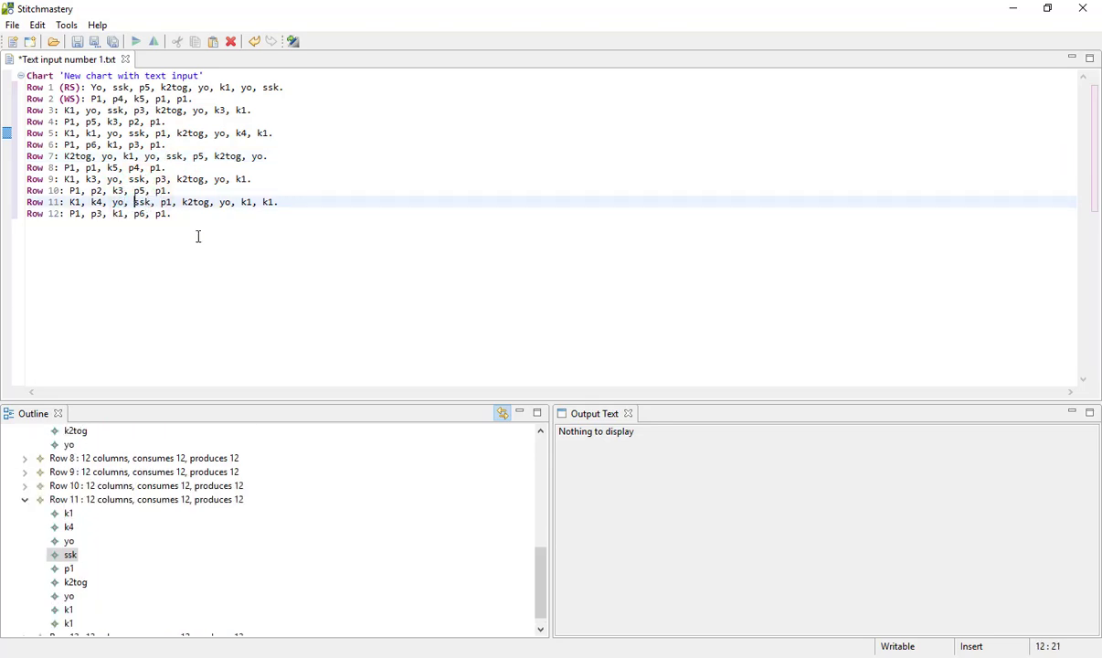
double_click(179, 157)
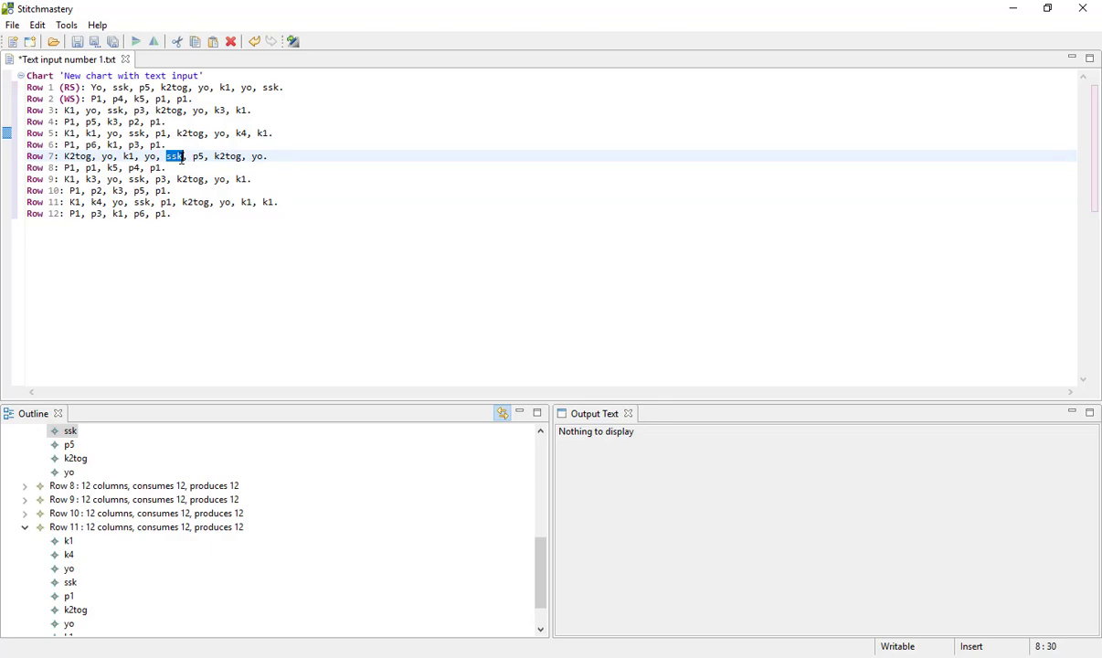
key("Delete")
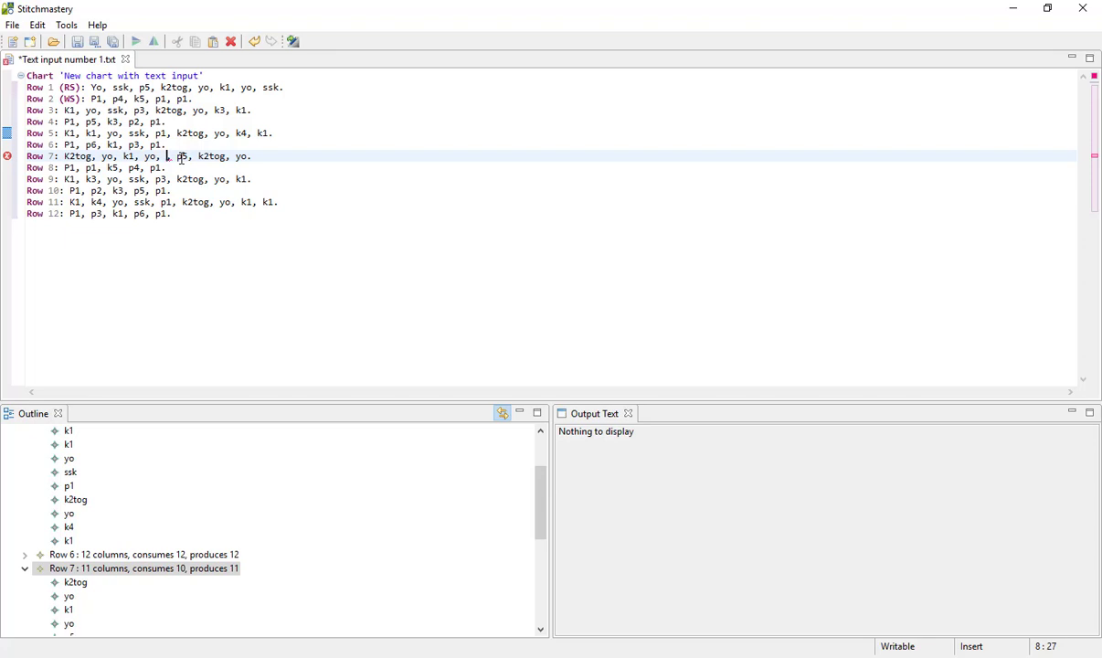
key("ctrl+space")
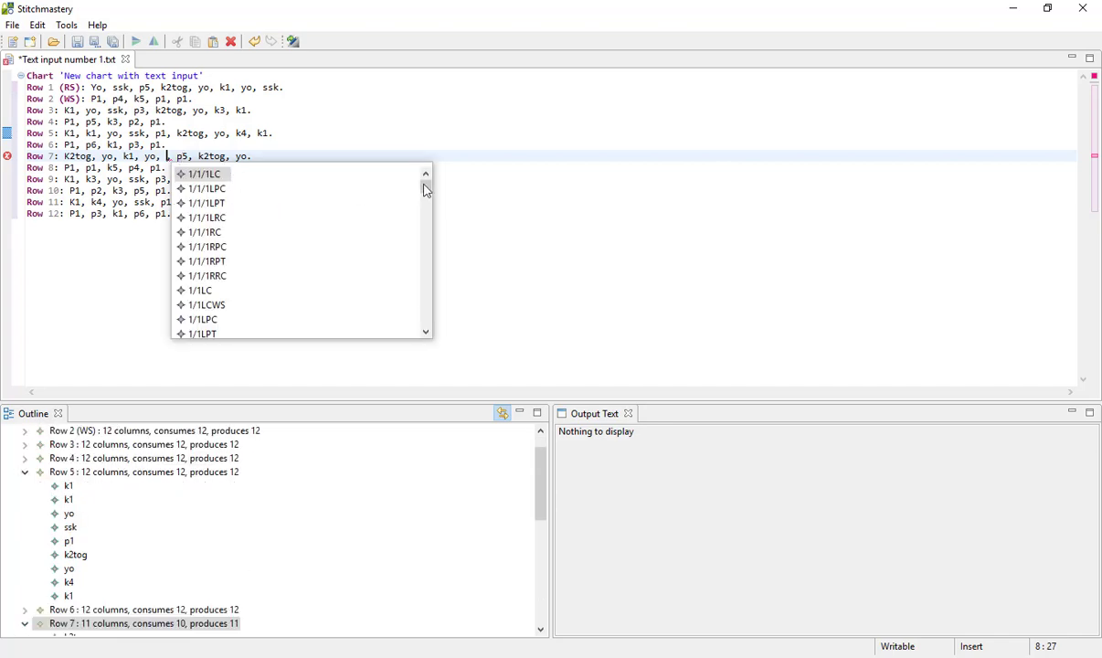
left_click_drag(428, 194, 422, 263)
type("ssk")
left_click(228, 211)
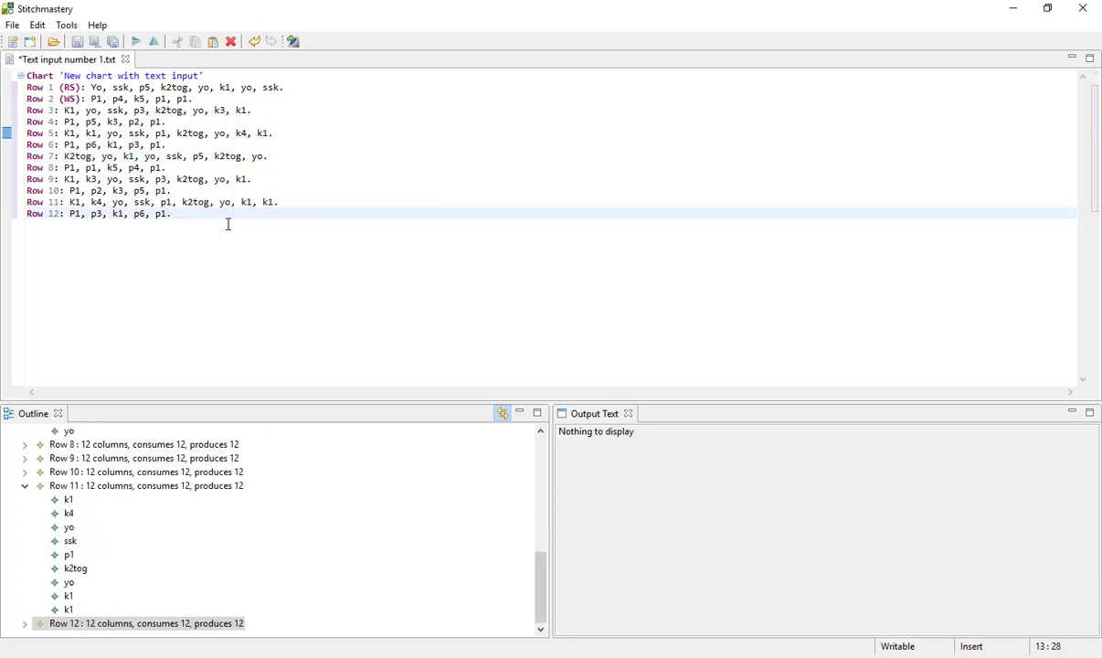
left_click(27, 487)
left_click(25, 444)
left_click(347, 234)
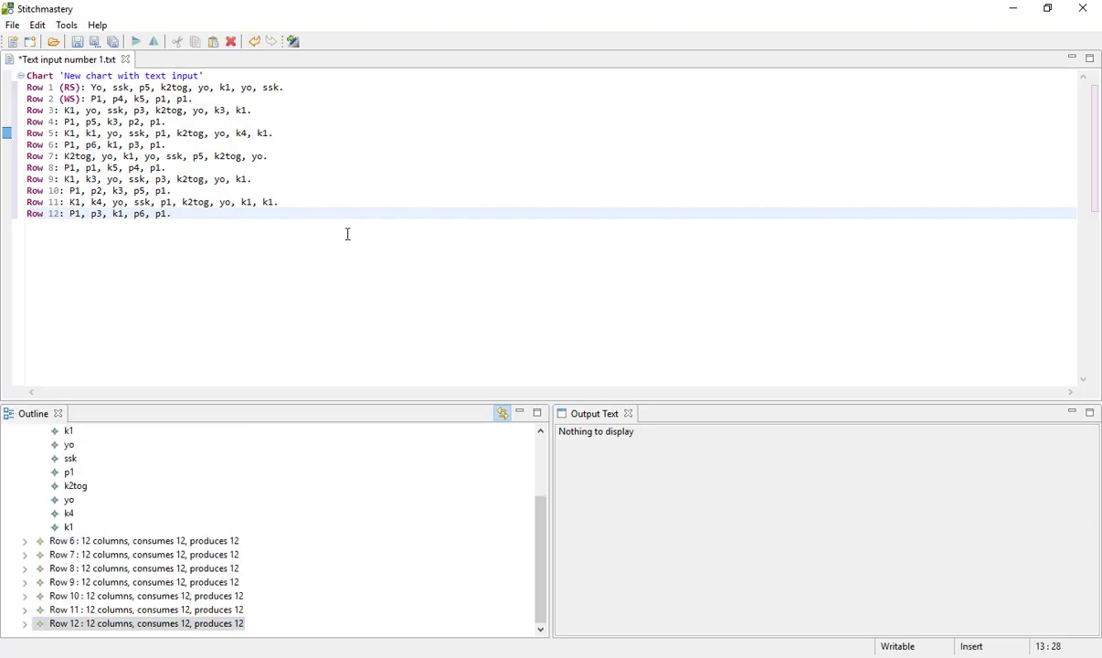
- Add a new 'Row 13:' line after Row 12, starting it with K
key("Return")
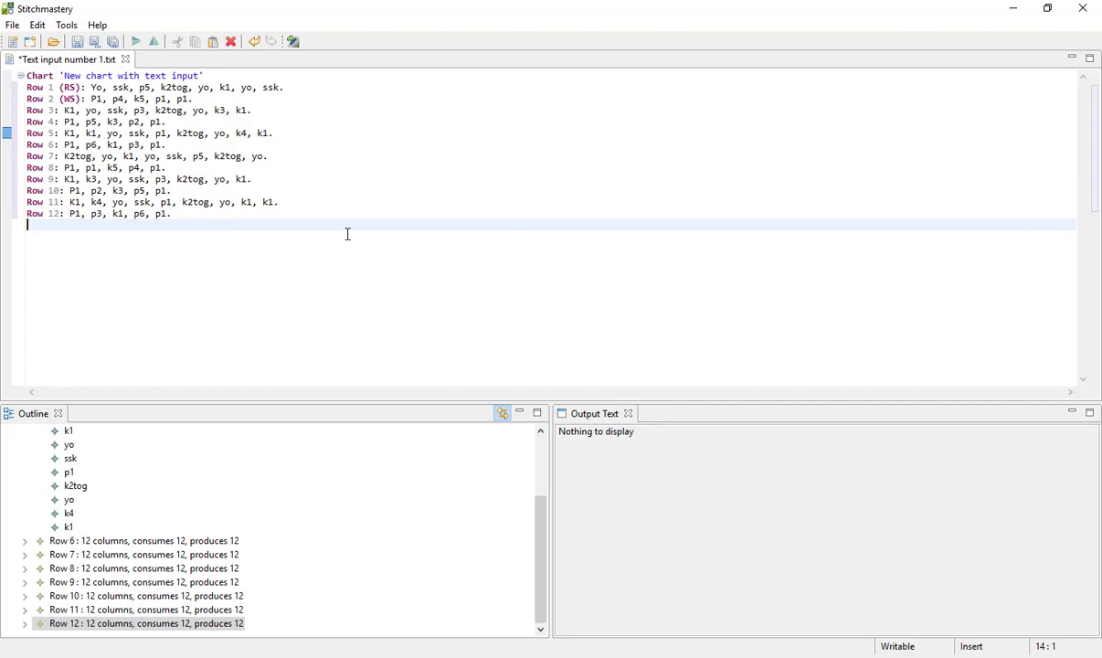
type("Row 13:")
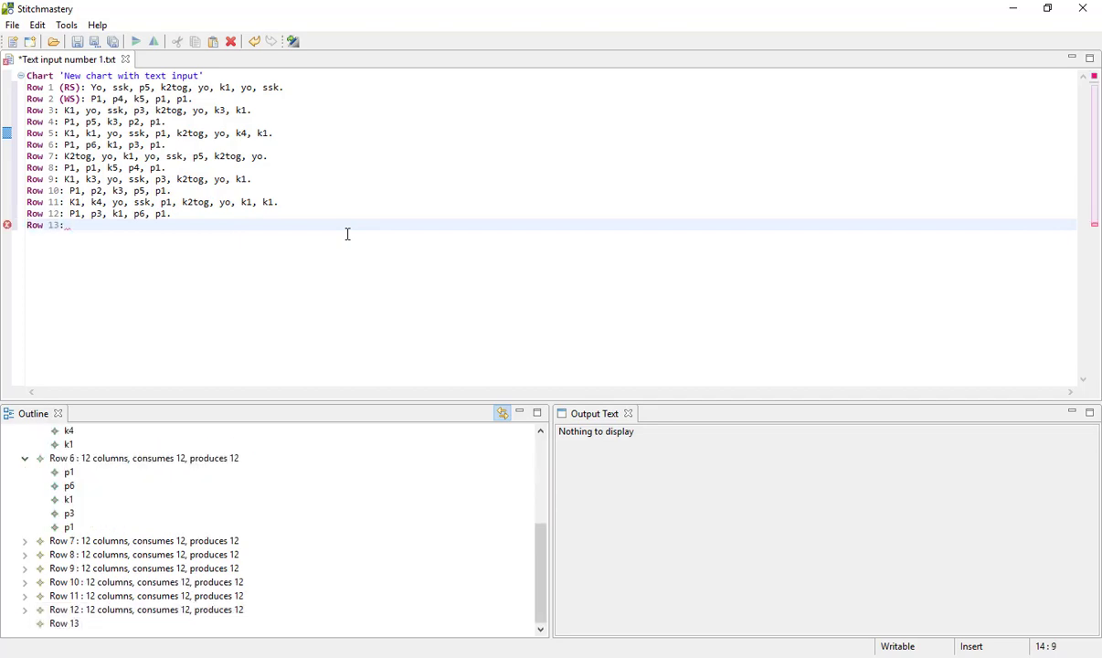
mouse_move(9, 231)
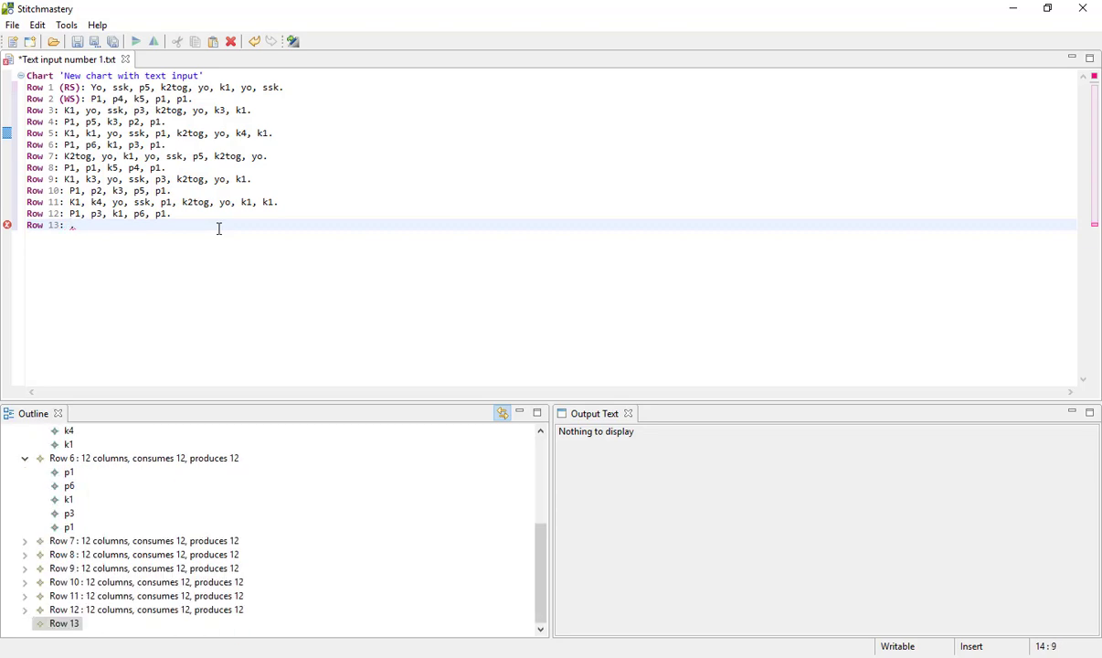
type("P")
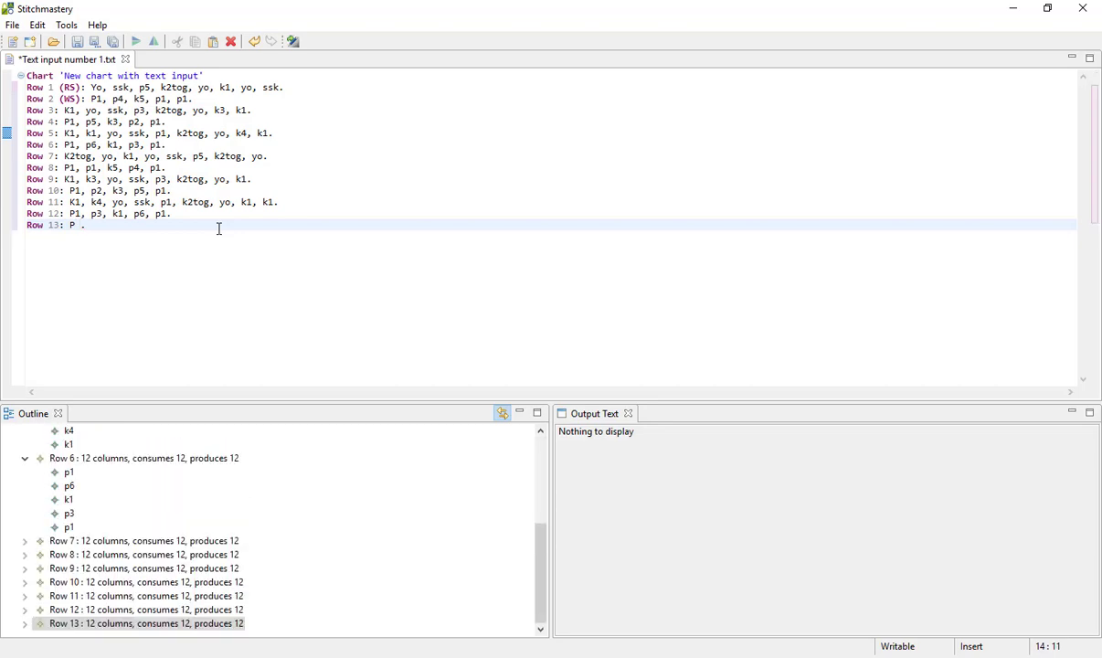
key("Left")
key("BackSpace")
type("K")
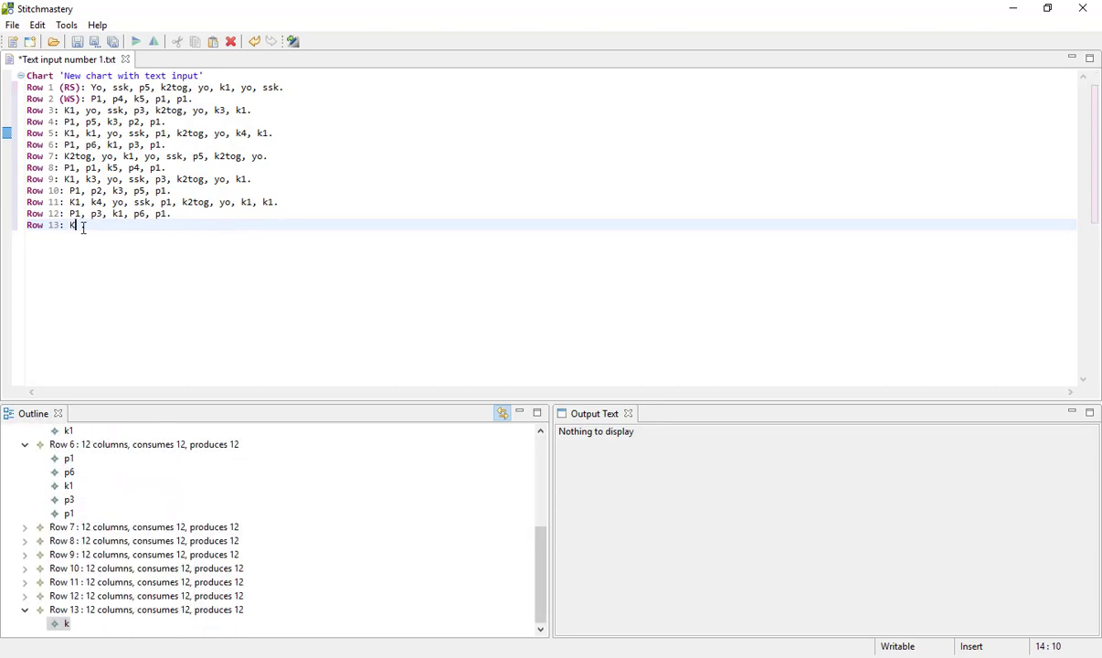
- Complete Row 13 to read 'K2tog, k10.'
left_click(90, 225)
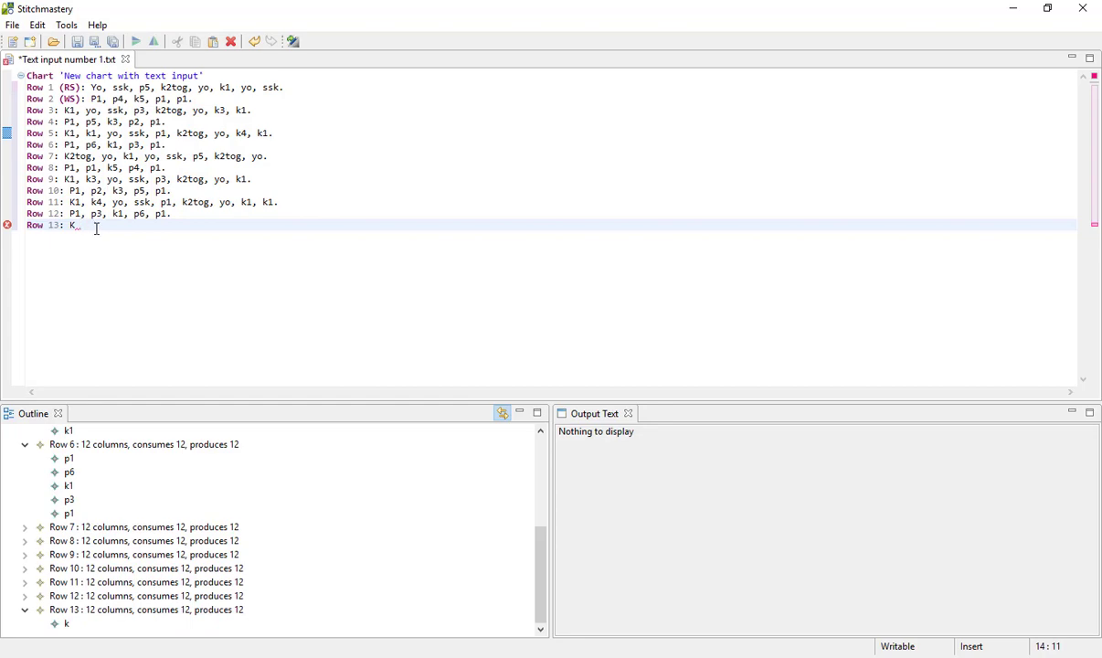
type(".")
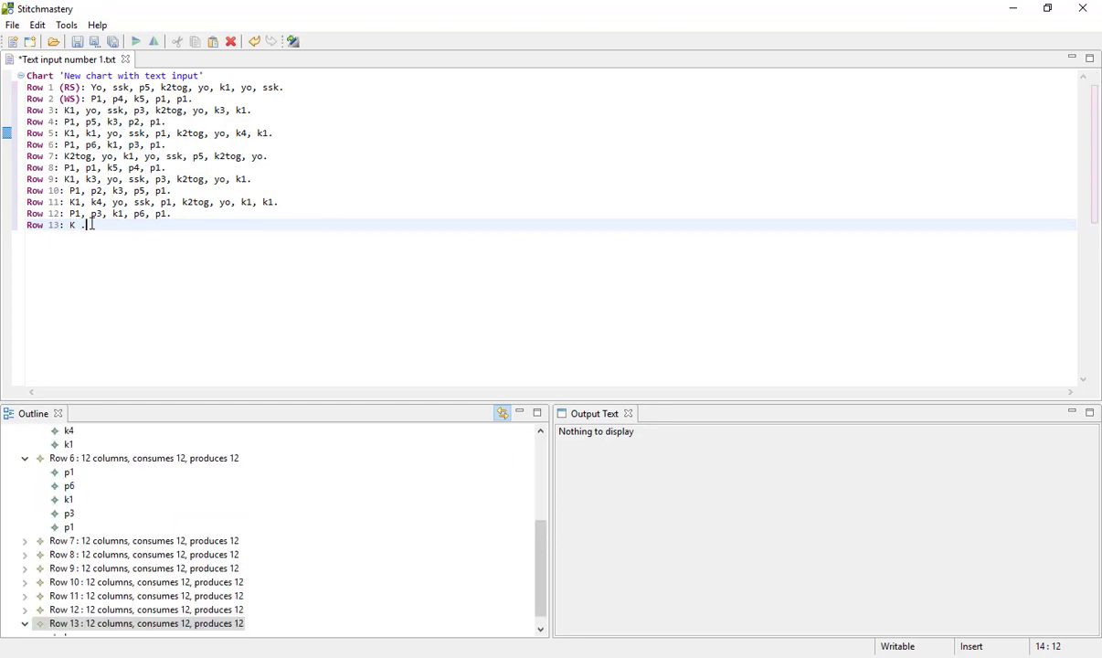
left_click(77, 225)
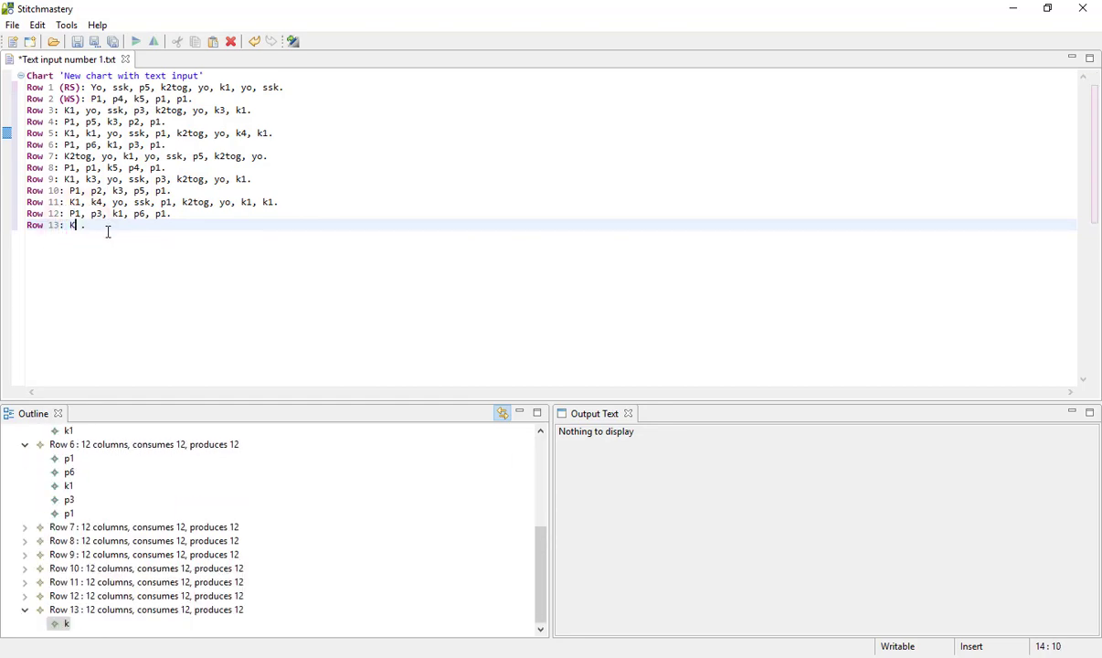
type("2tog")
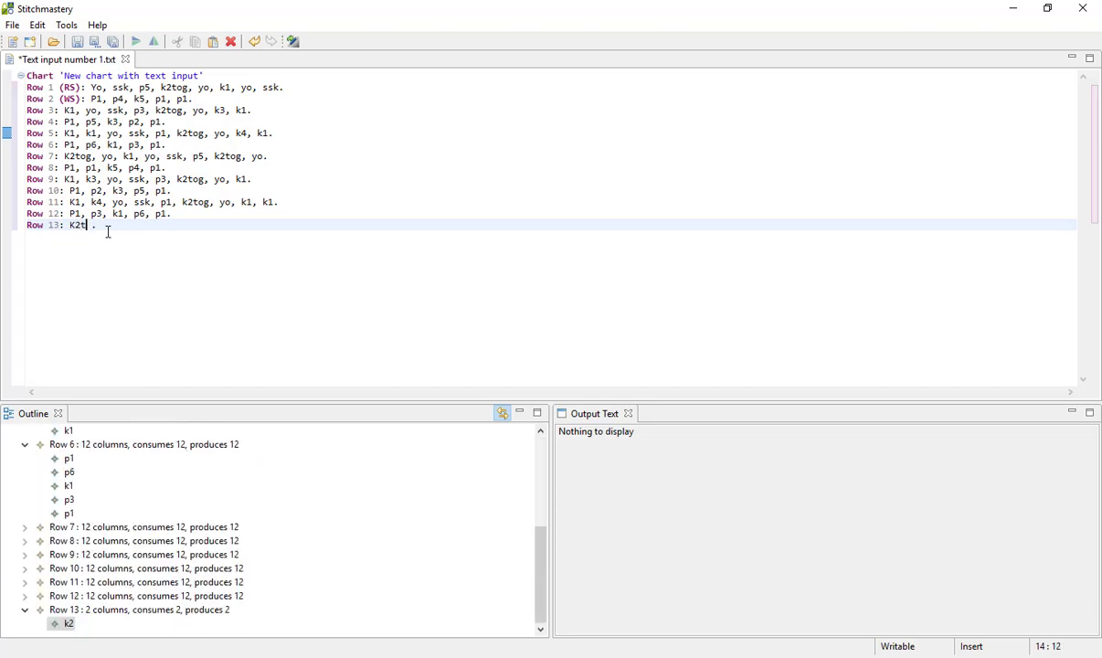
type(", k10")
key("End")
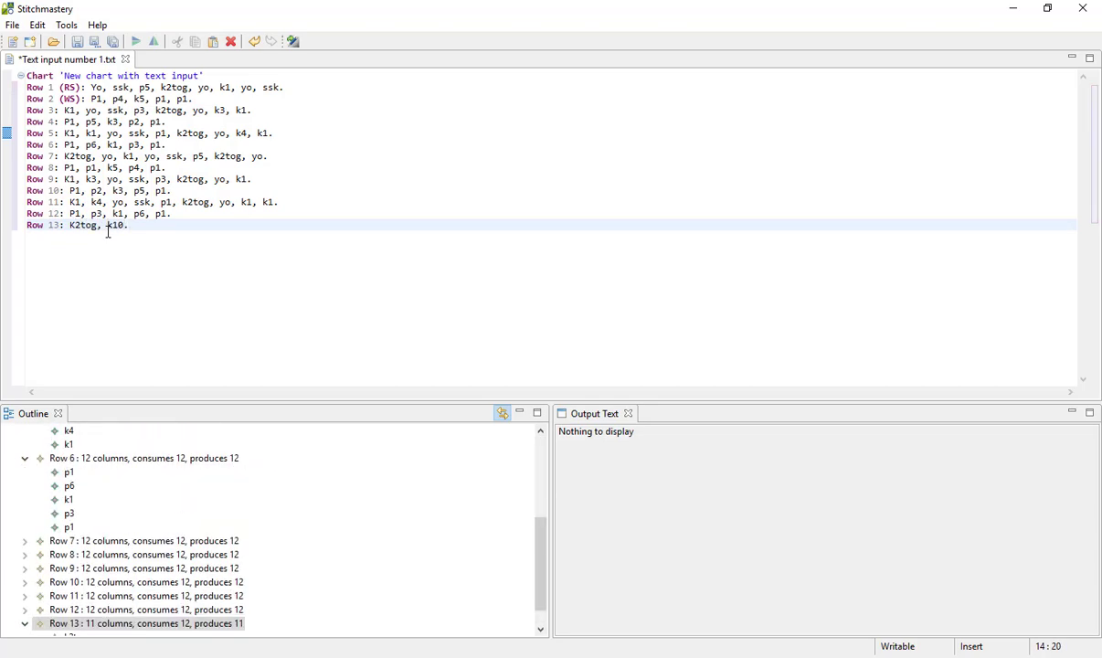
key("Return")
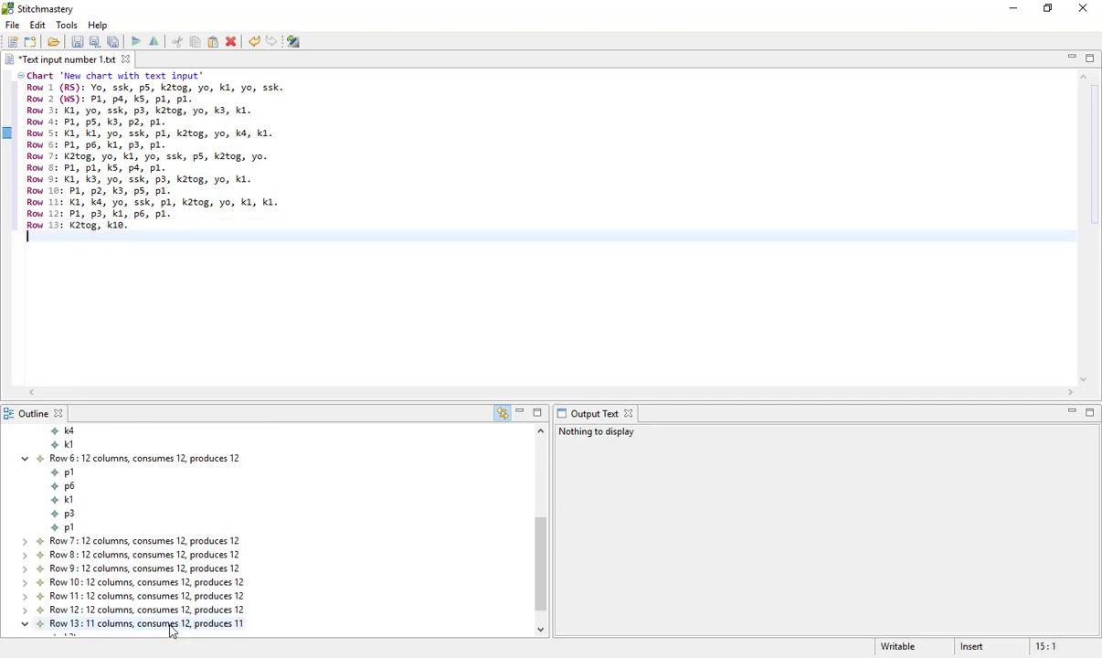
- Remove the stray blank line and insert 'no stitch, ' before K2tog on Row 13
key("BackSpace")
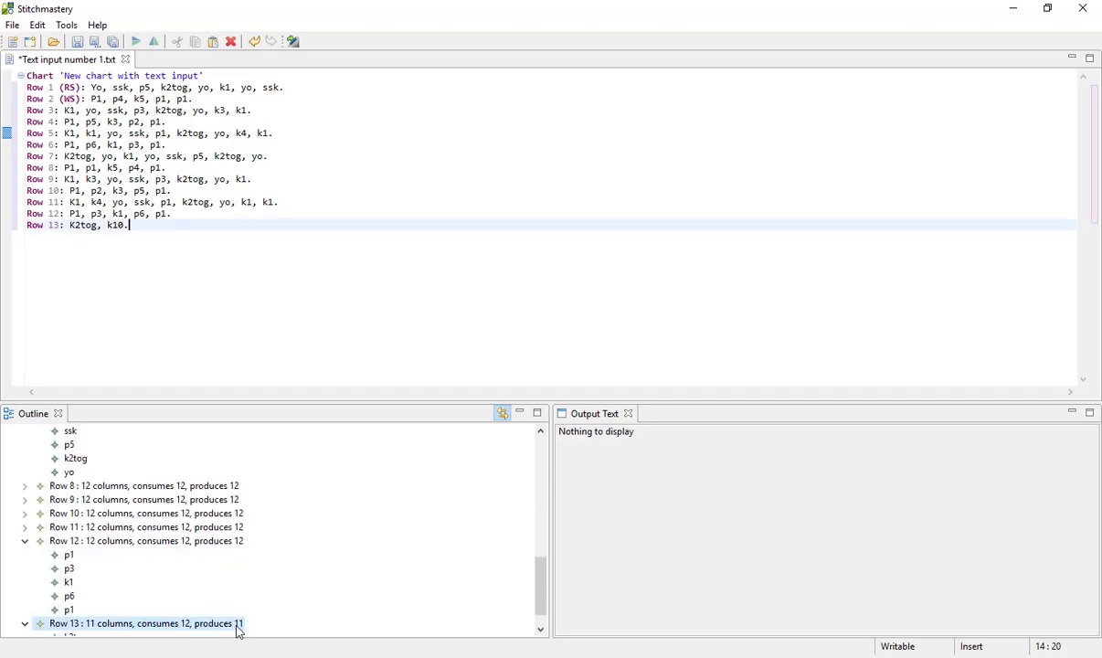
scroll(534, 581, "down", 1)
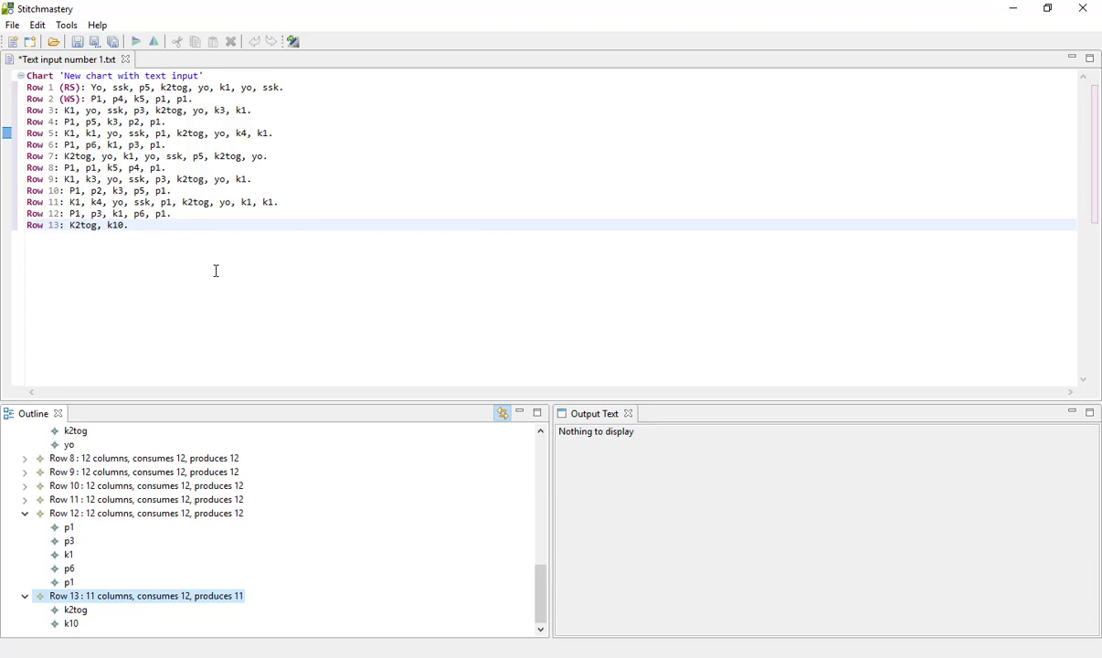
left_click(70, 225)
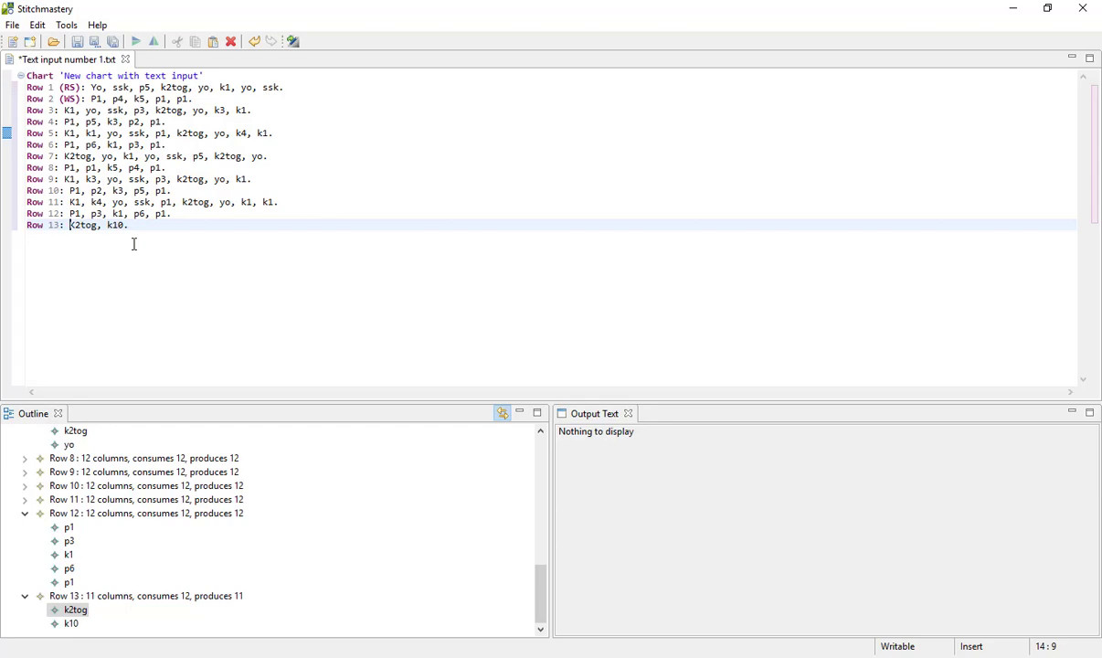
type("no stitch,")
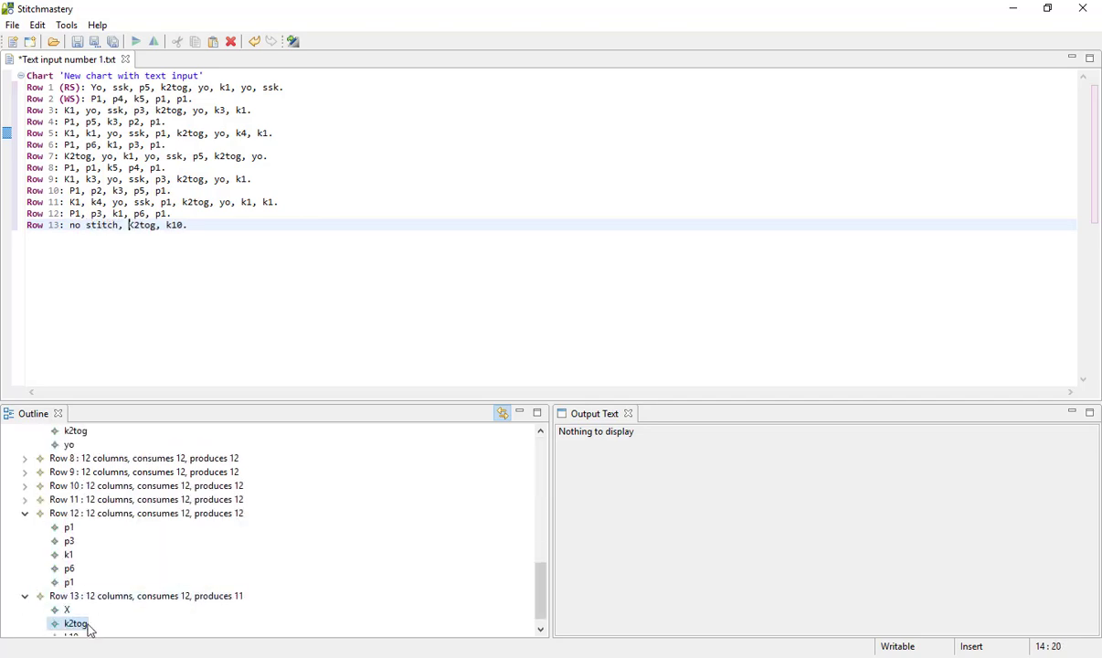
left_click(540, 628)
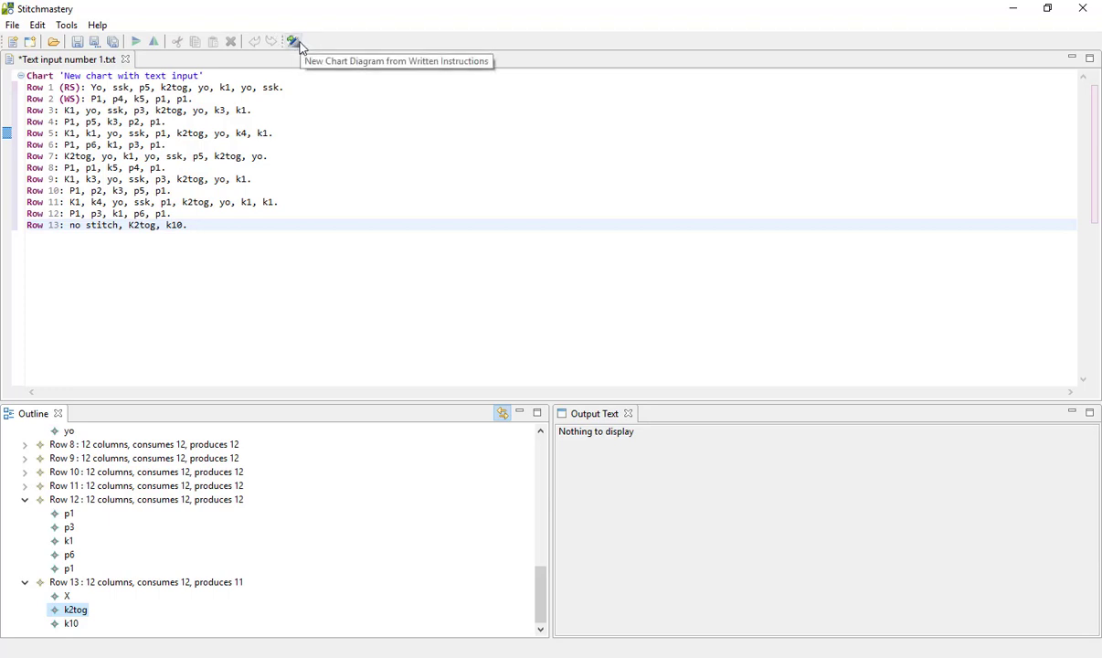
- Generate chart diagram 'text input number 1' from the written instructions
left_click(13, 26)
mouse_move(192, 44)
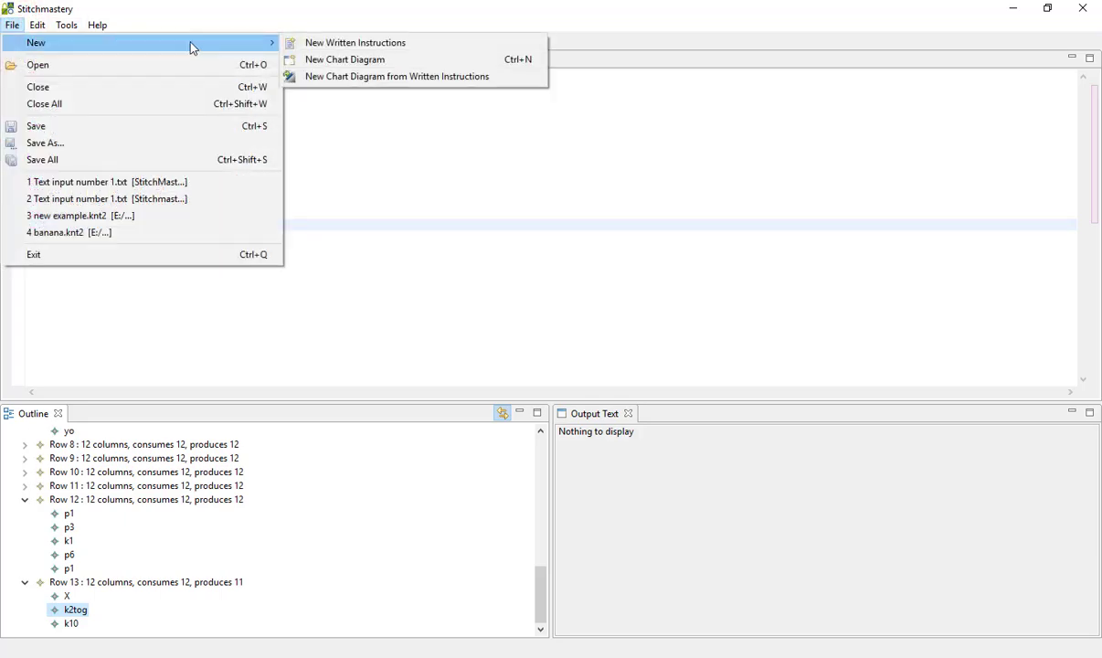
left_click(354, 80)
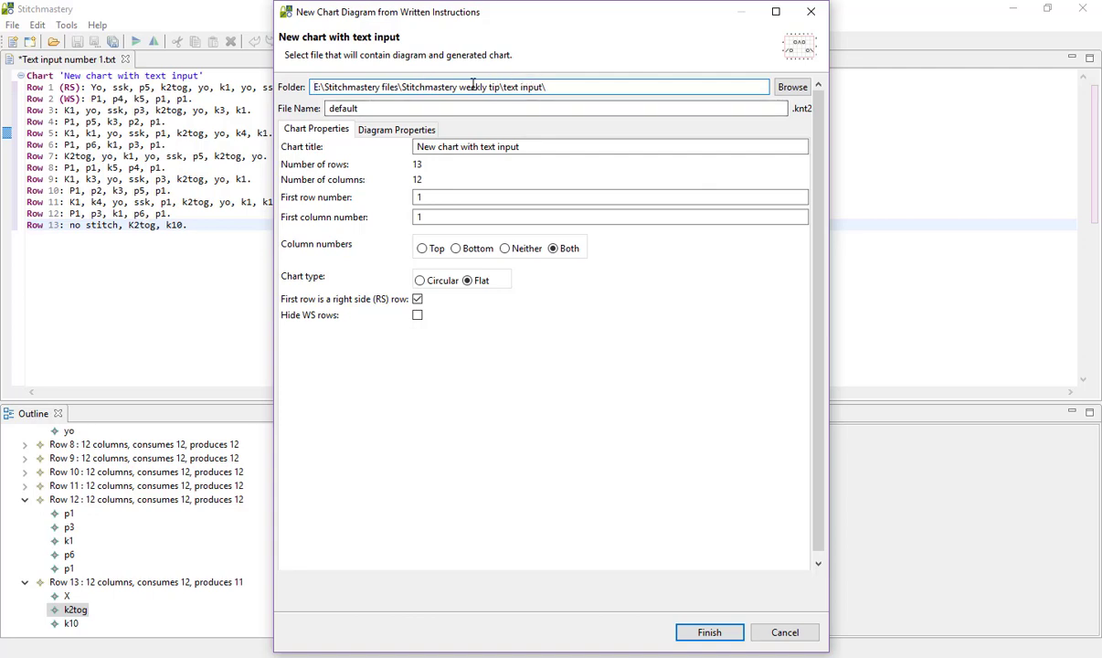
double_click(362, 108)
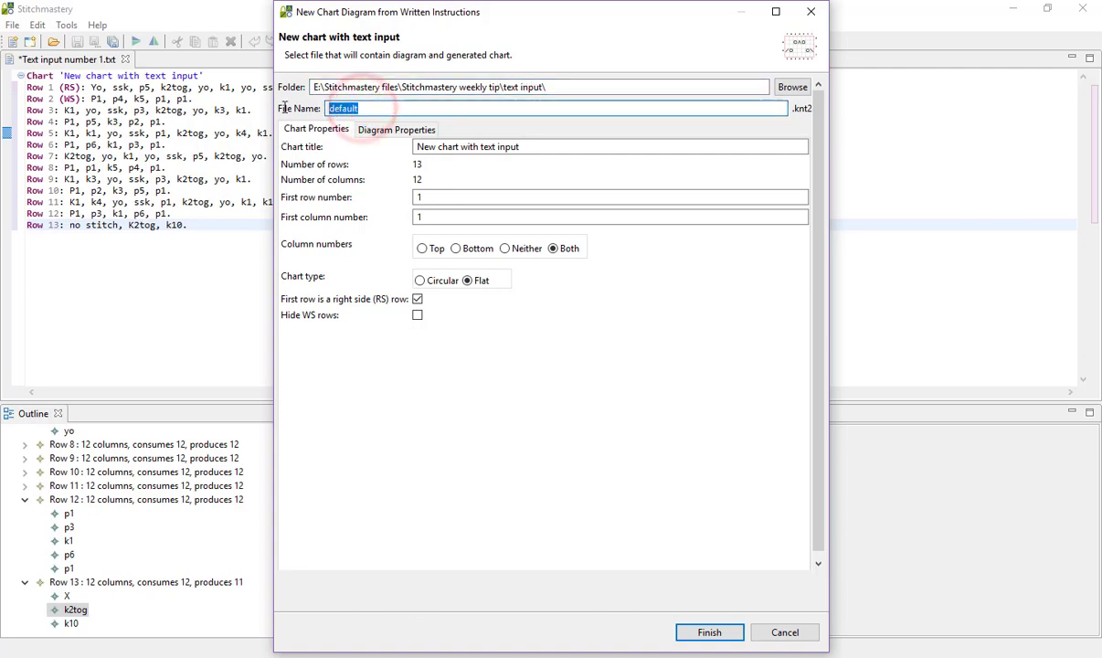
type("text input number 1")
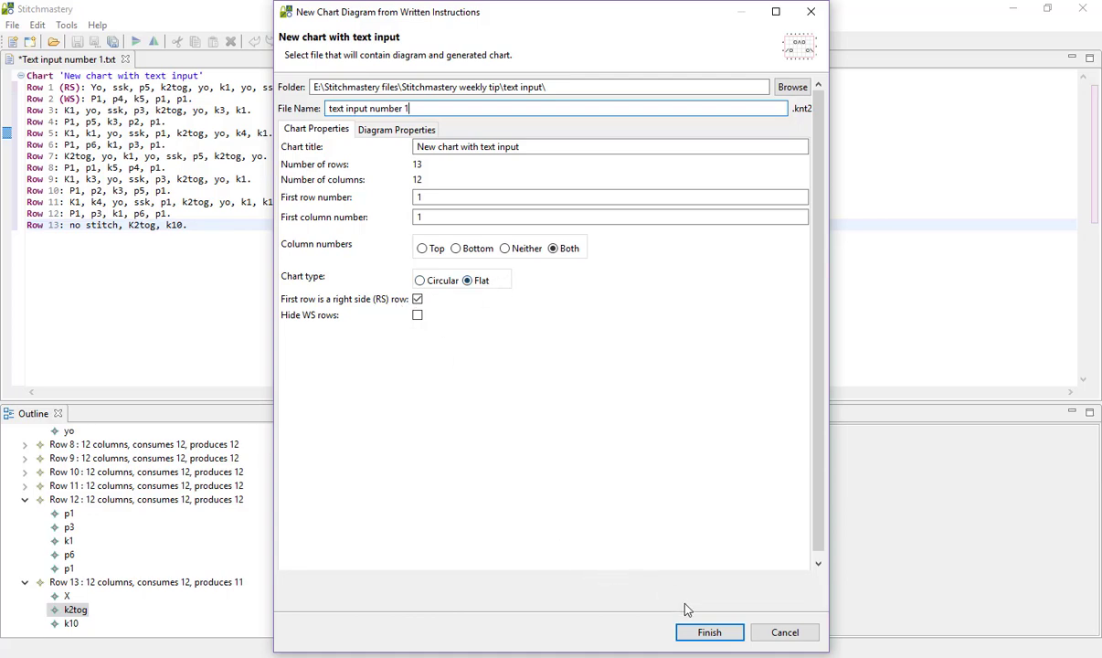
left_click(698, 632)
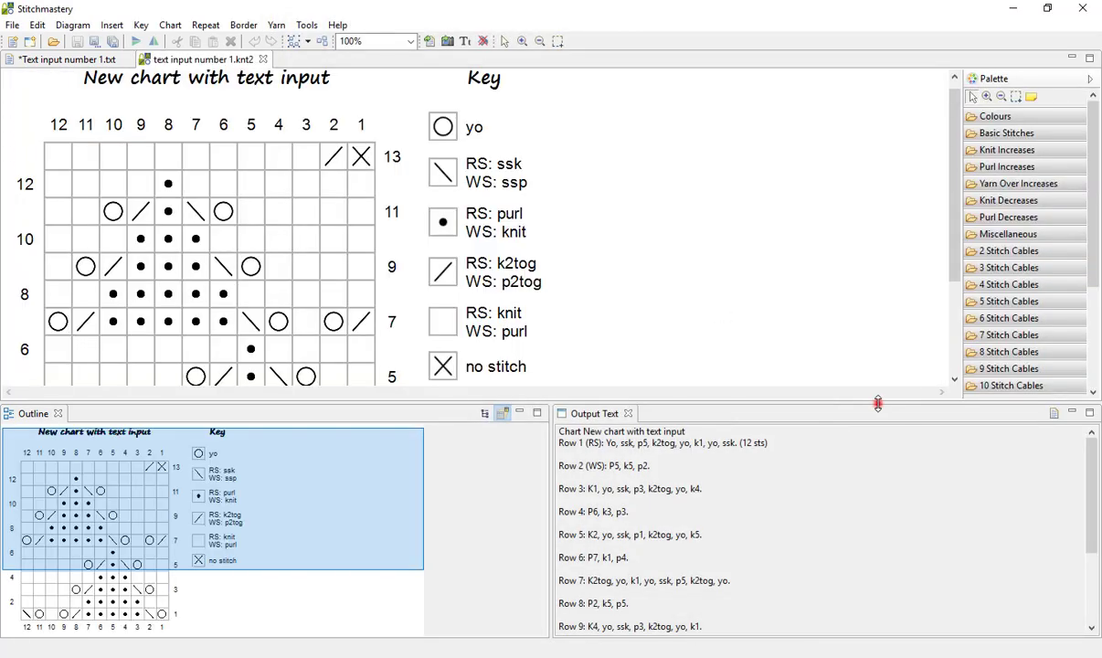
- Set row 13, column 1 to the grey no stitch from Basic Stitches
left_click_drag(877, 403, 888, 448)
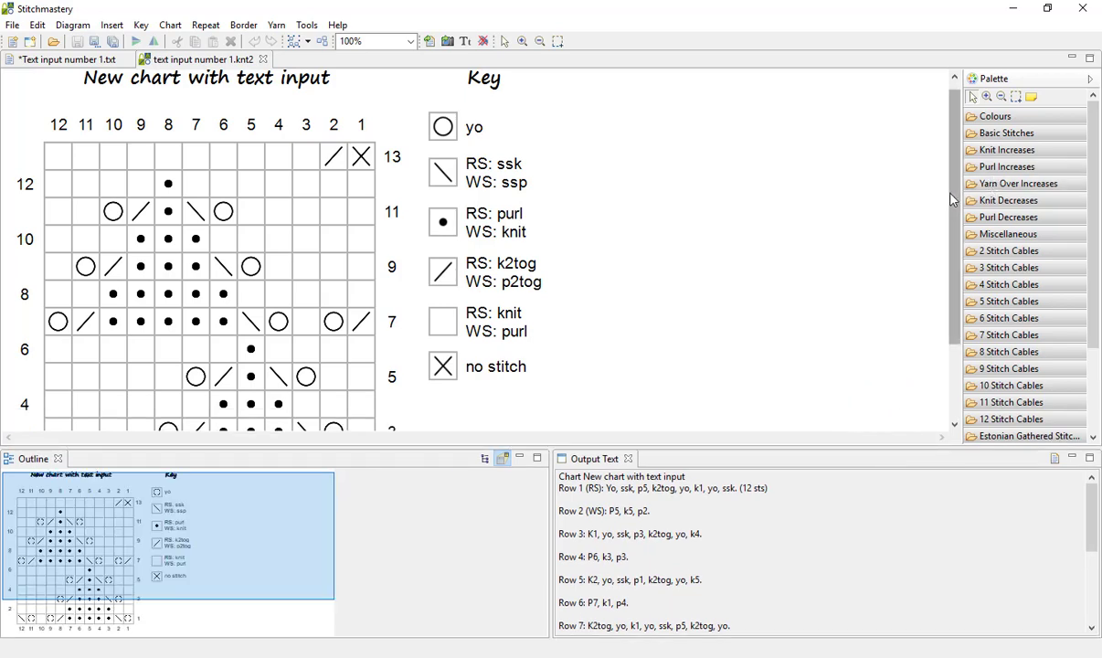
left_click_drag(950, 201, 929, 185)
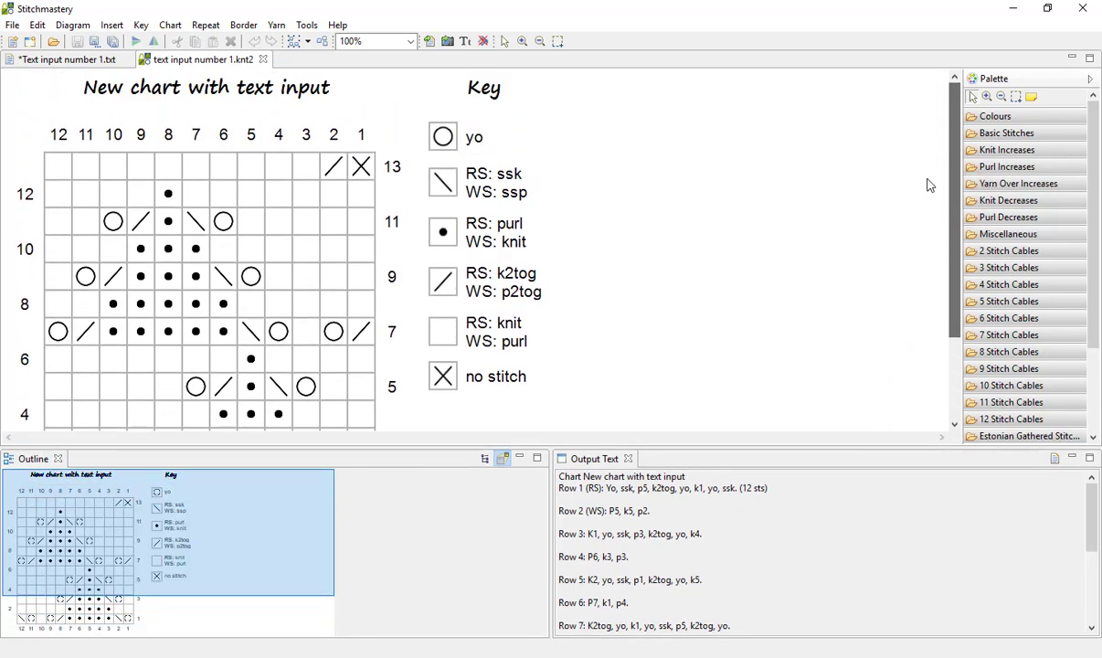
left_click(361, 177)
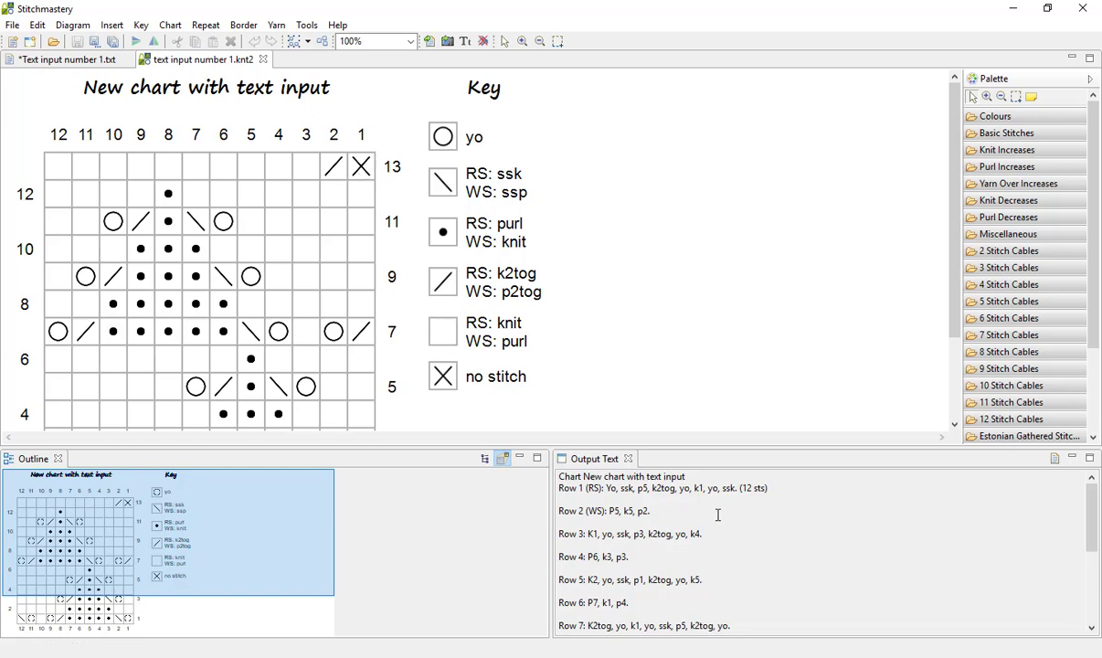
mouse_move(1093, 513)
left_mouse_down()
mouse_move(1092, 585)
mouse_move(1094, 530)
left_mouse_up()
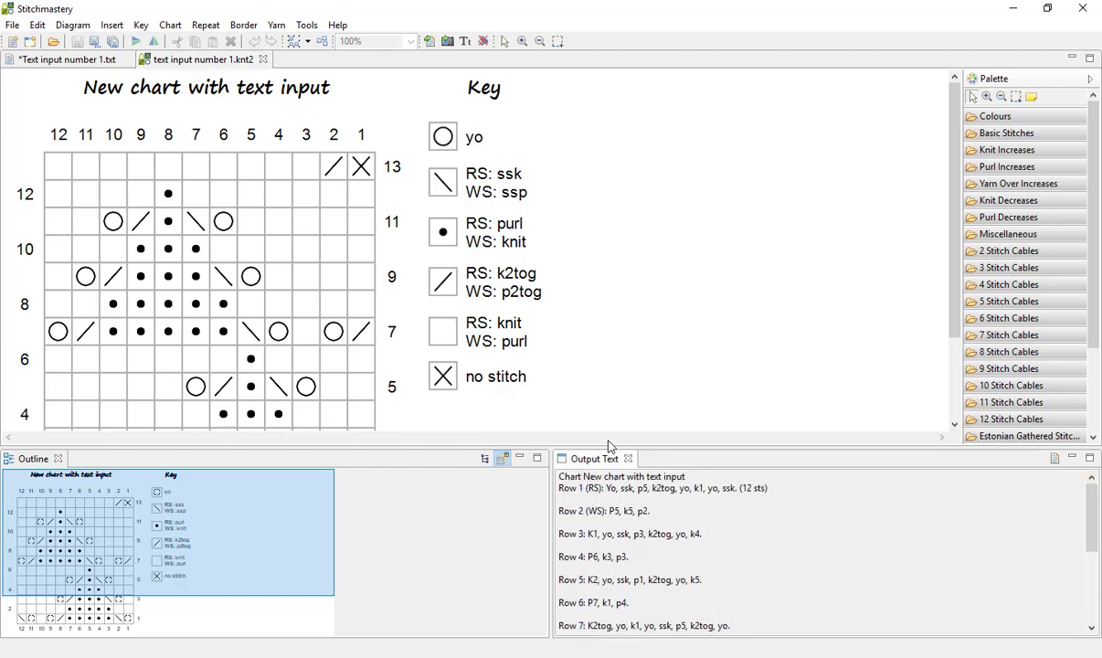
left_click(1012, 135)
left_click(993, 272)
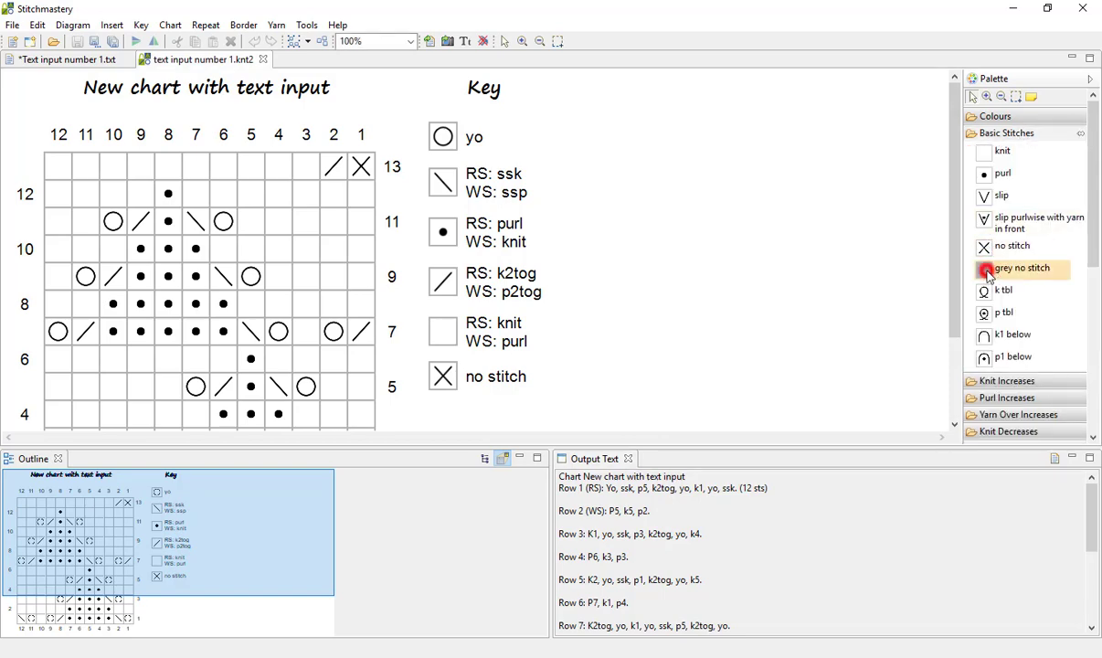
left_click(361, 170)
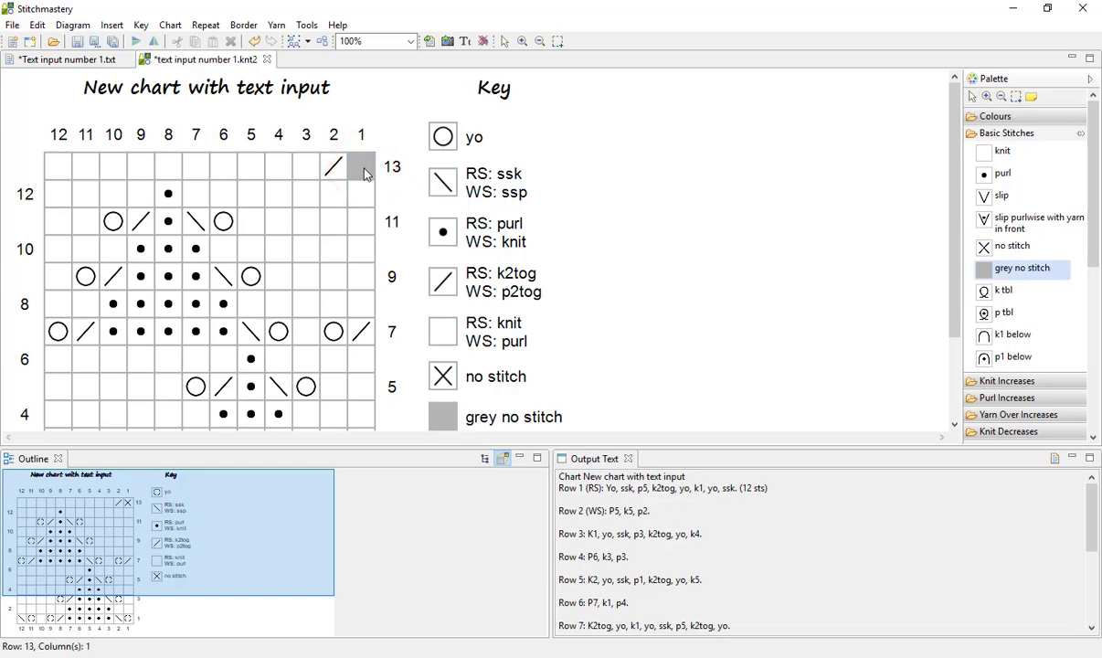
- Show the chart outline as a tree with its rows expanded
left_click(484, 459)
left_click(10, 477)
left_click(540, 518)
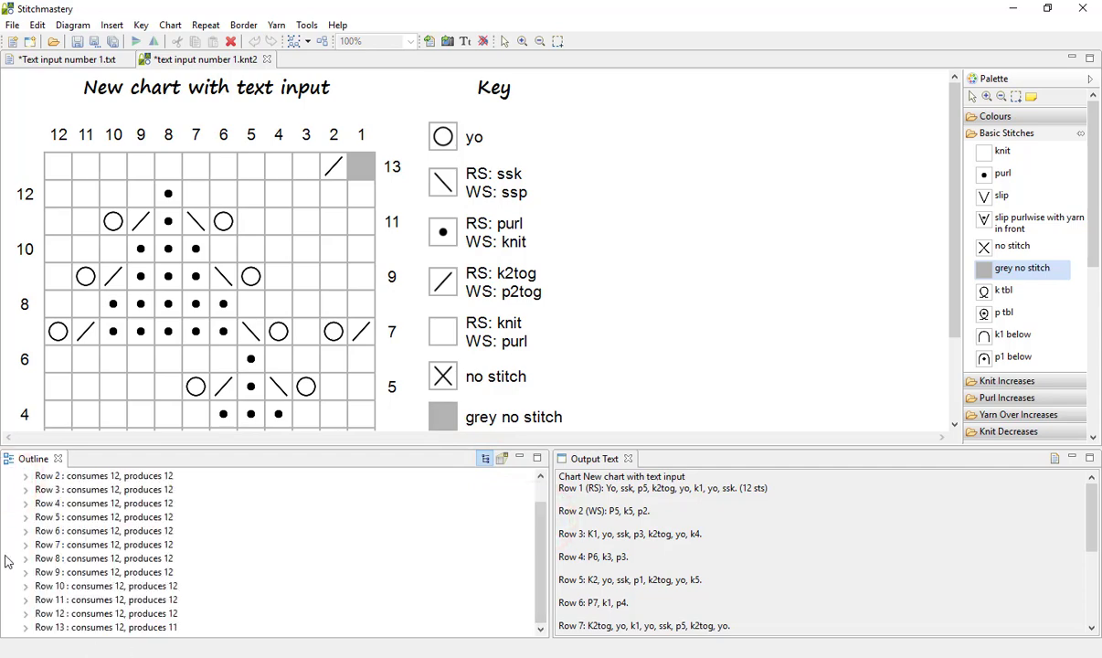